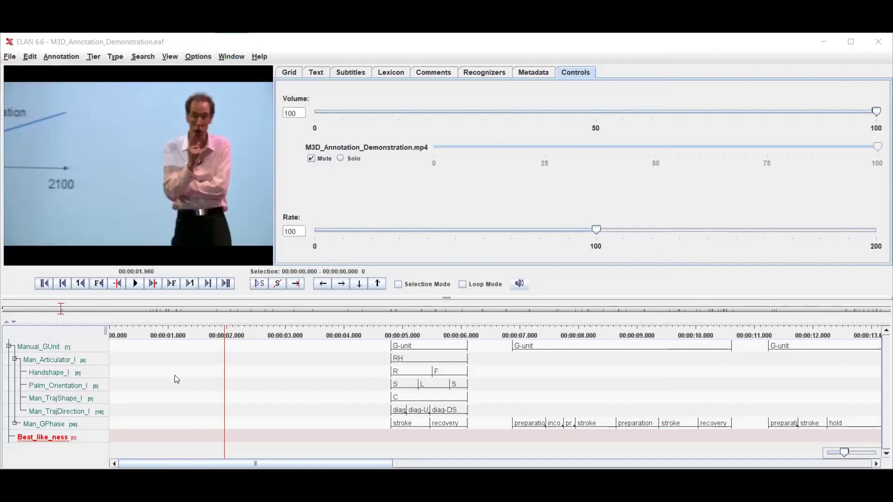
left_click_drag(189, 419, 247, 420)
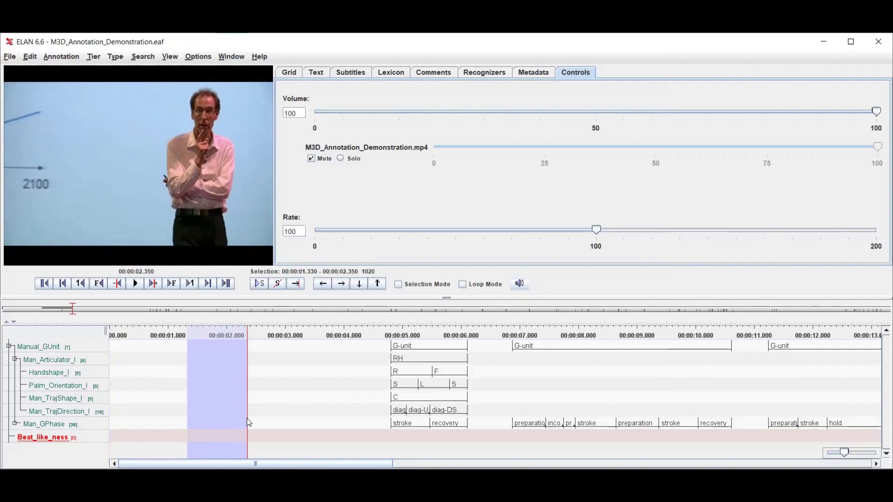
key("alt+n")
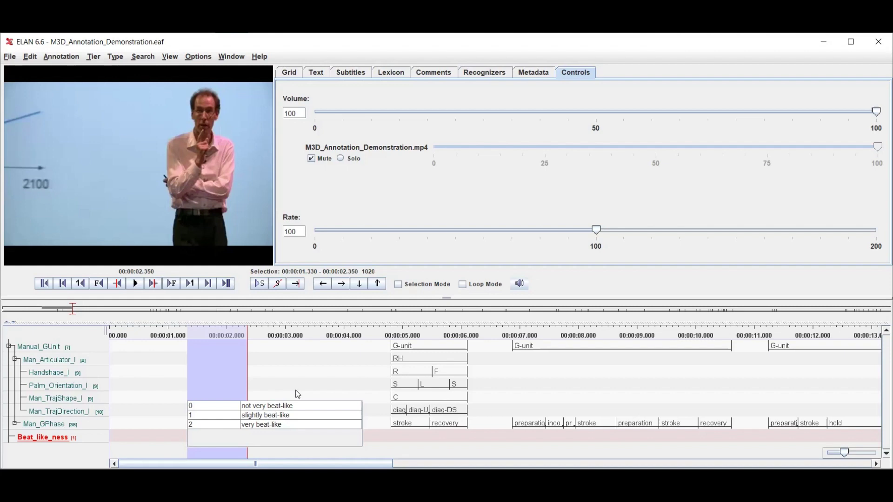
key("Escape")
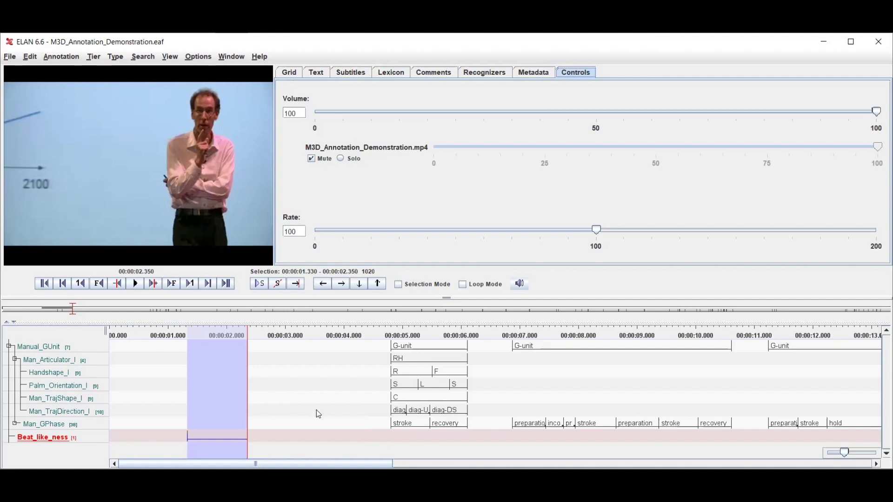
key("ctrl+z")
Set up a tier-to-tier annotation copy in the current file, with Man_GPhase as source and Beat_like_ness as destination.
left_click(93, 57)
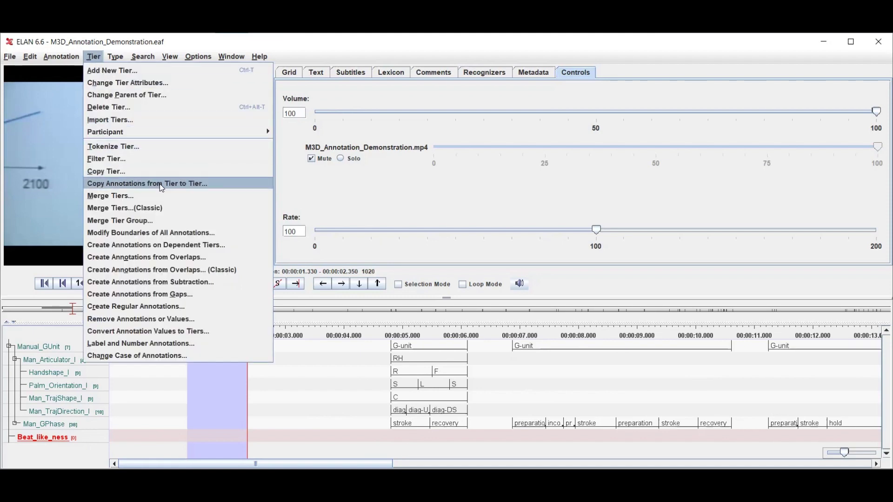
left_click(209, 186)
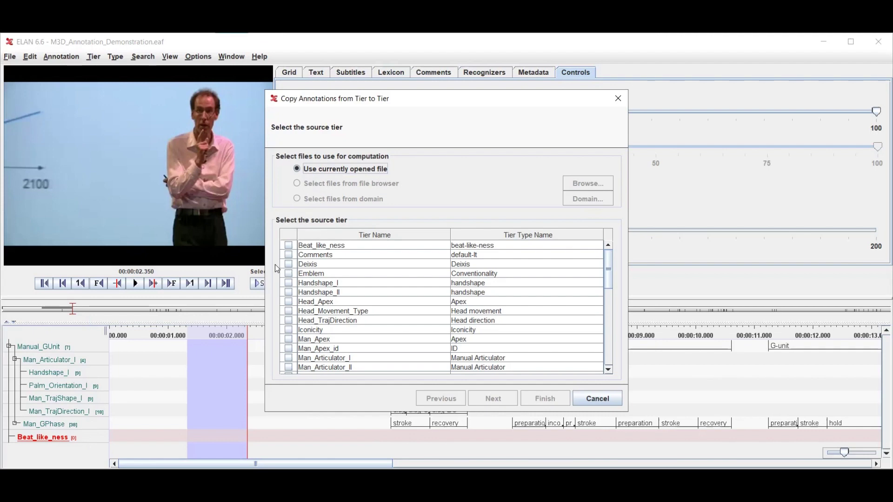
left_click(607, 372)
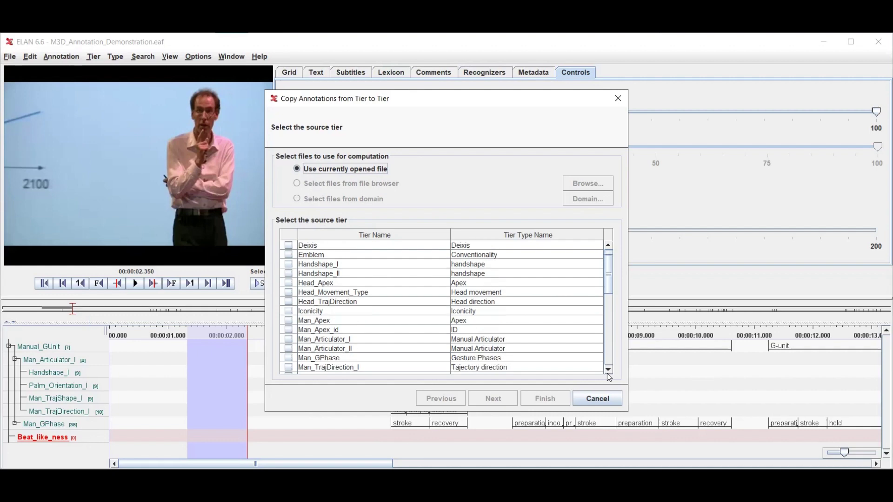
left_click(607, 372)
left_click(288, 349)
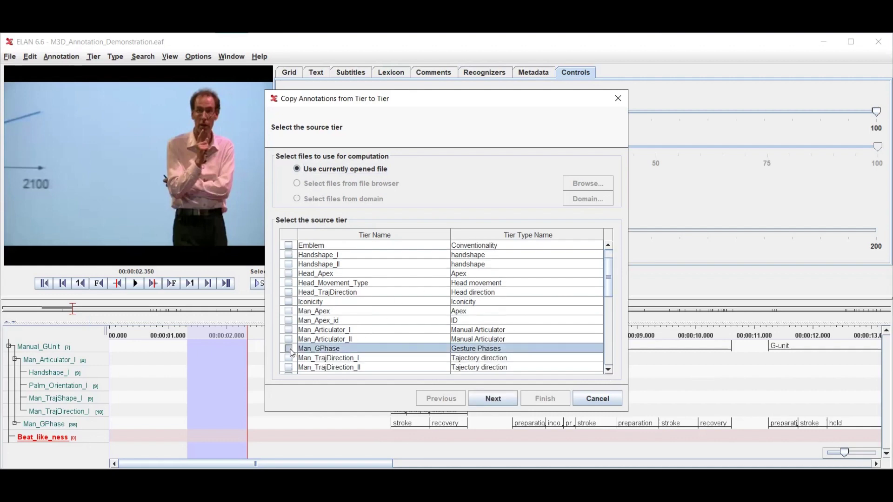
left_click(289, 349)
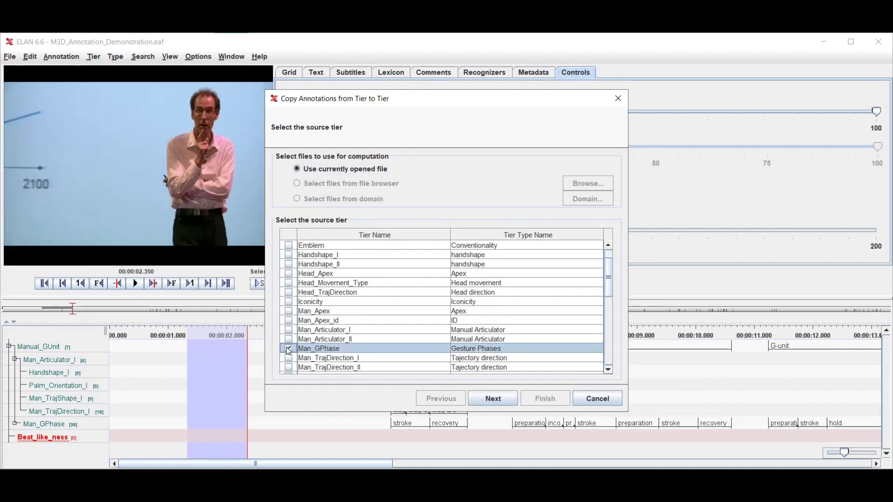
left_click(493, 403)
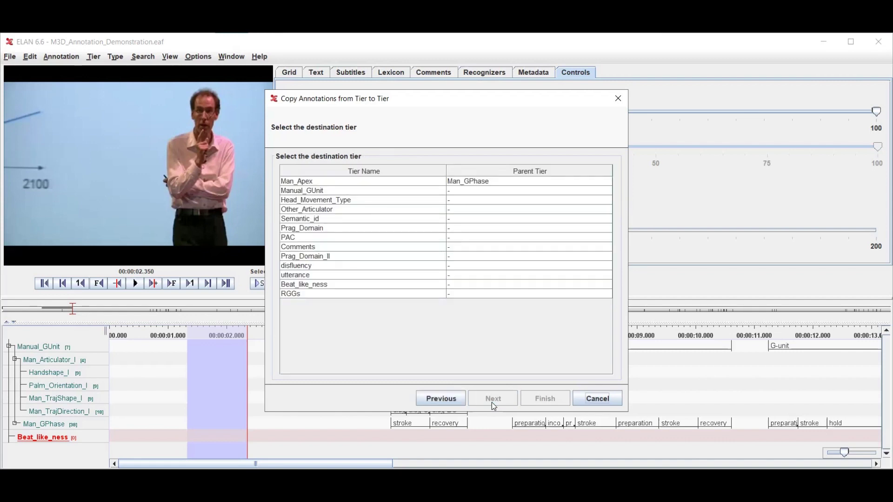
left_click(325, 287)
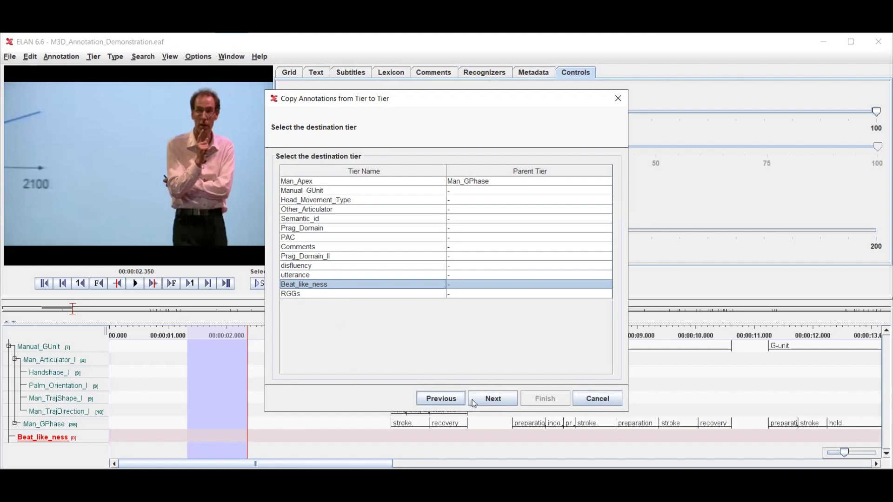
left_click(490, 401)
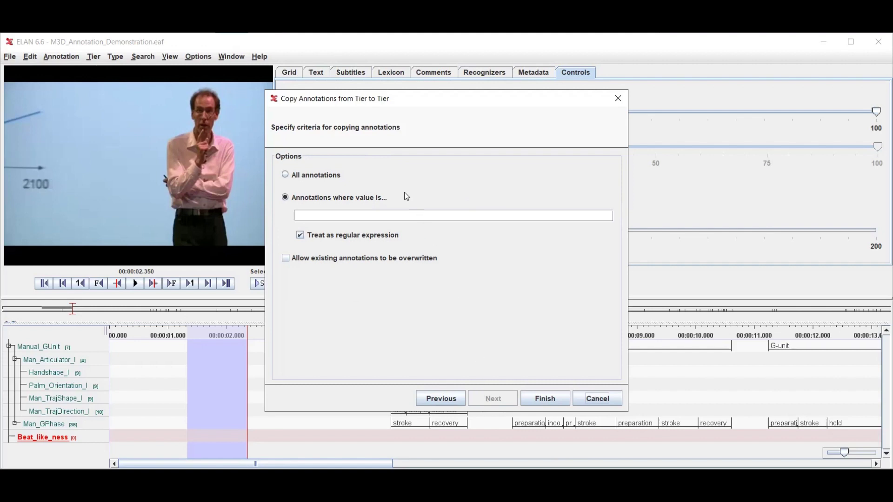
Restrict the copy to annotations whose value is "stroke" and carry it out.
left_click(317, 177)
left_click(293, 199)
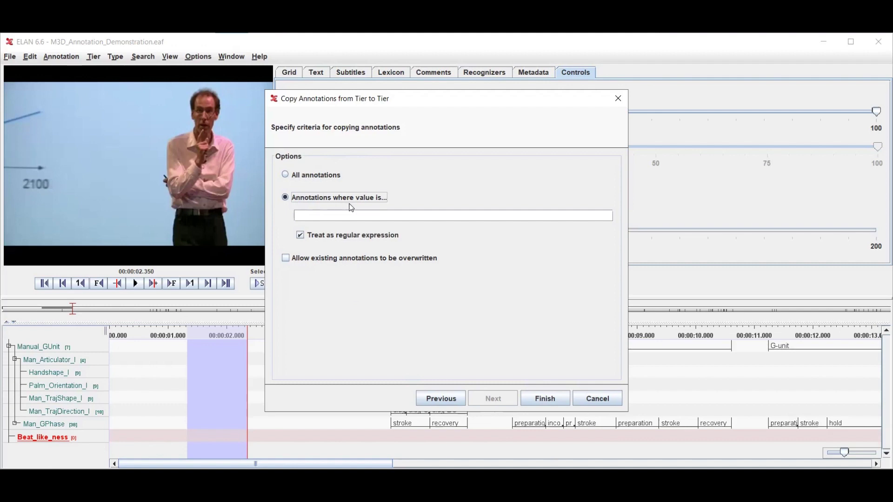
left_click(463, 216)
type("stroke")
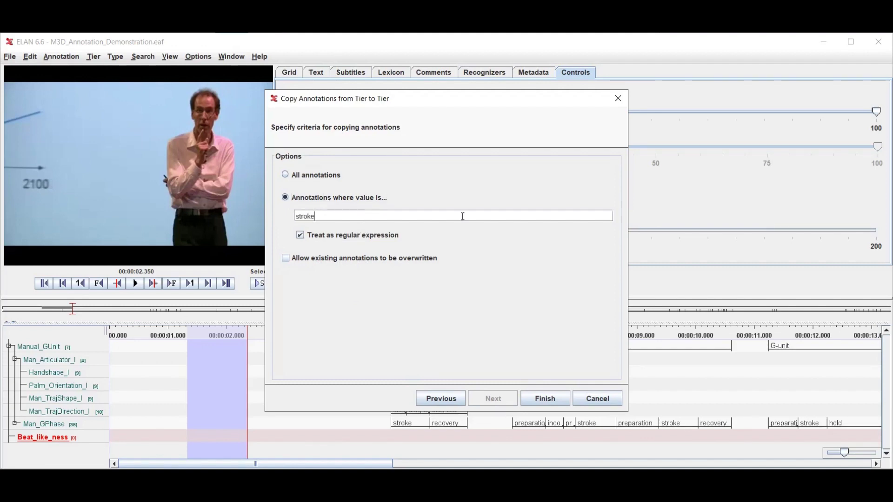
left_click(563, 402)
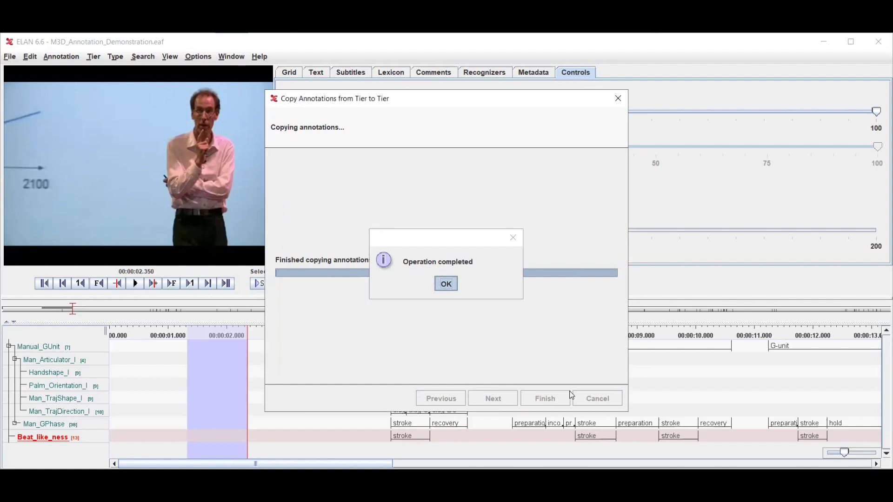
left_click(447, 285)
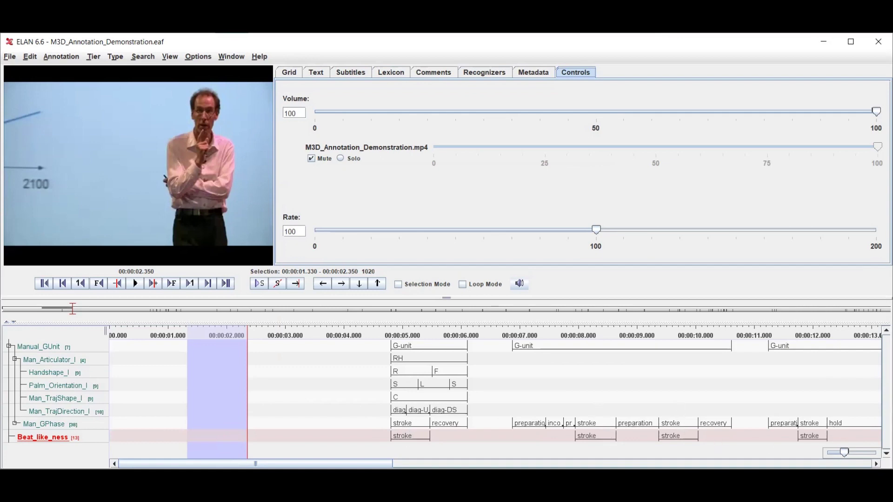
Review the copied annotations on the Beat_like_ness tier along the whole timeline.
scroll(495, 397, "right", 8)
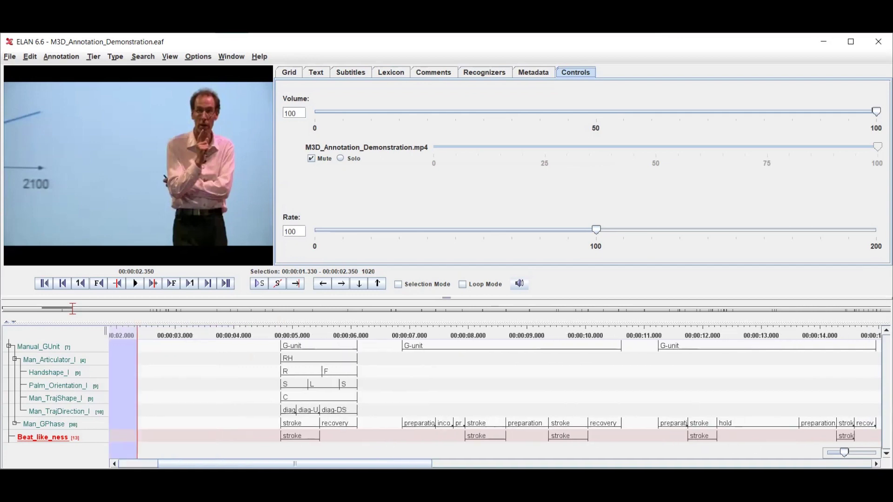
scroll(496, 396, "right", 3)
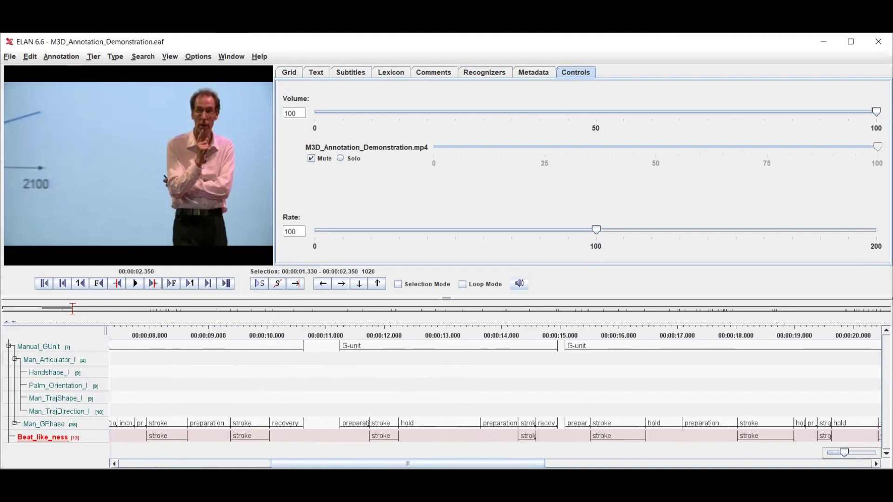
scroll(659, 452, "right", 10)
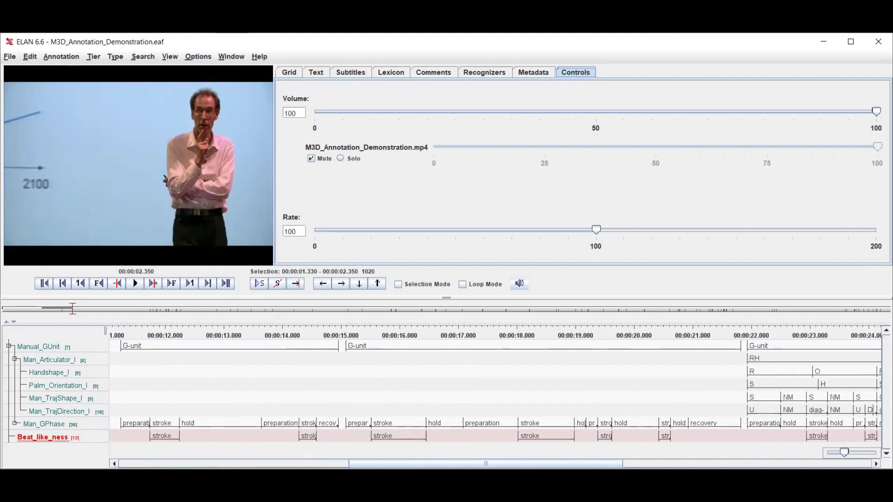
scroll(658, 452, "left", 9)
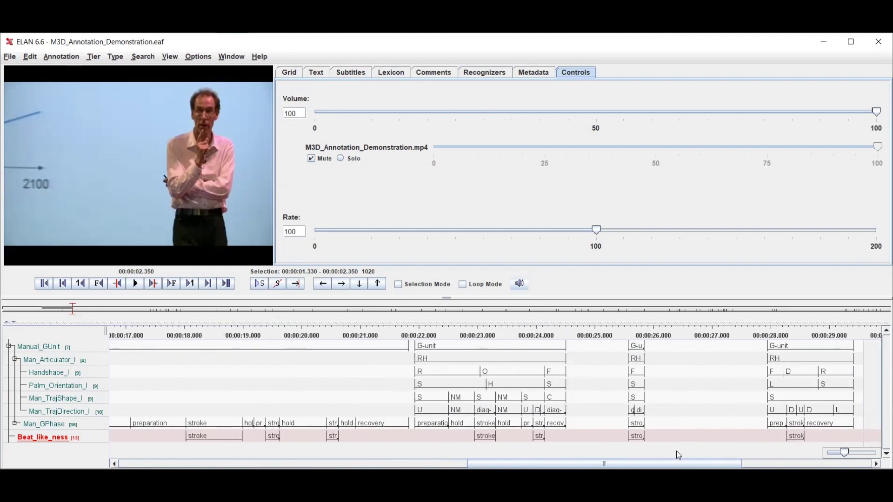
scroll(495, 400, "left", 10)
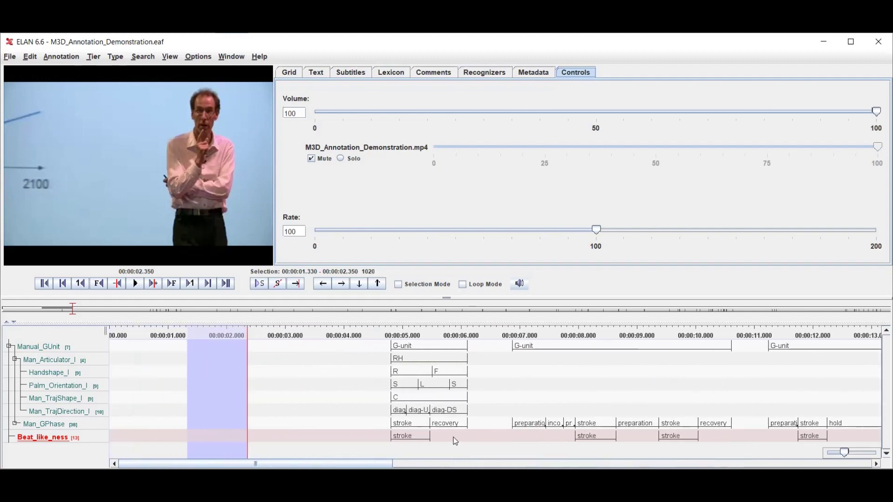
Start removing annotations or values, with Beat_like_ness as the only chosen tier and Manual_GUnit excluded.
left_click(268, 374)
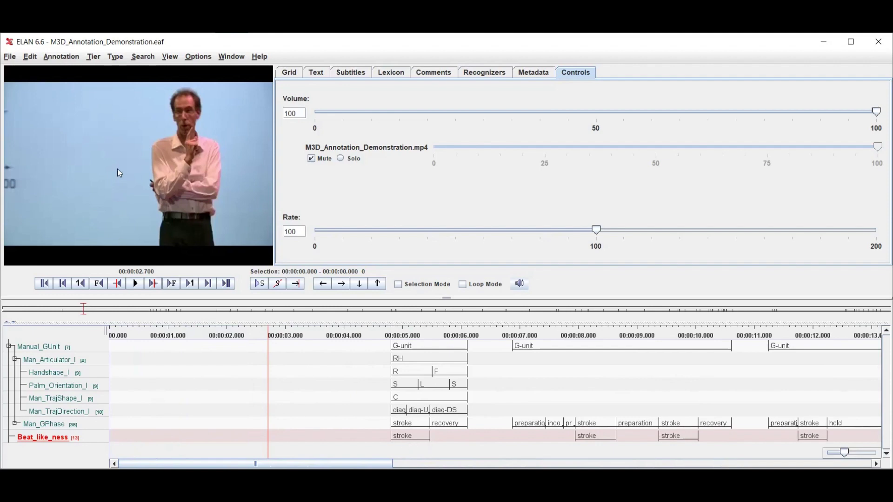
left_click(65, 58)
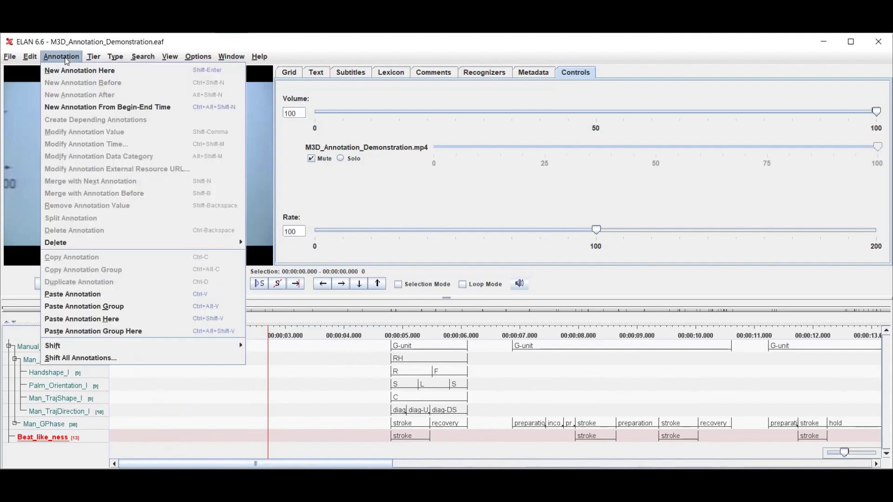
left_click(97, 56)
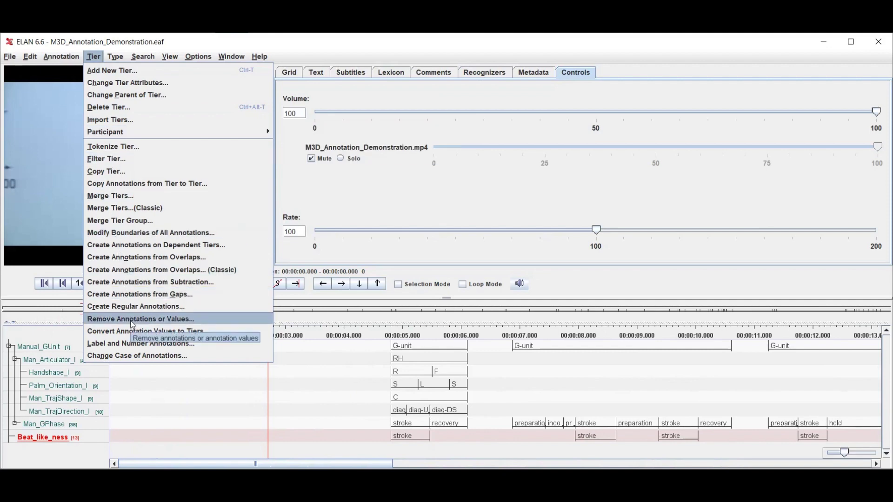
key("Escape")
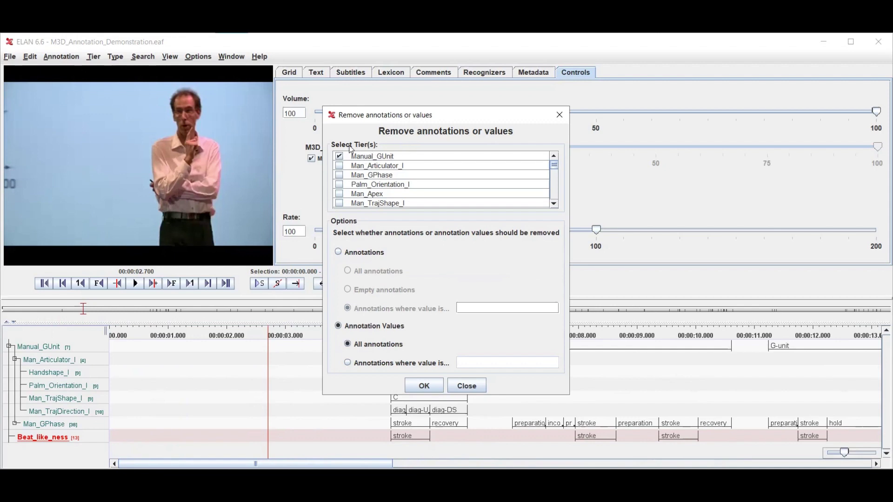
scroll(357, 191, "down", 6)
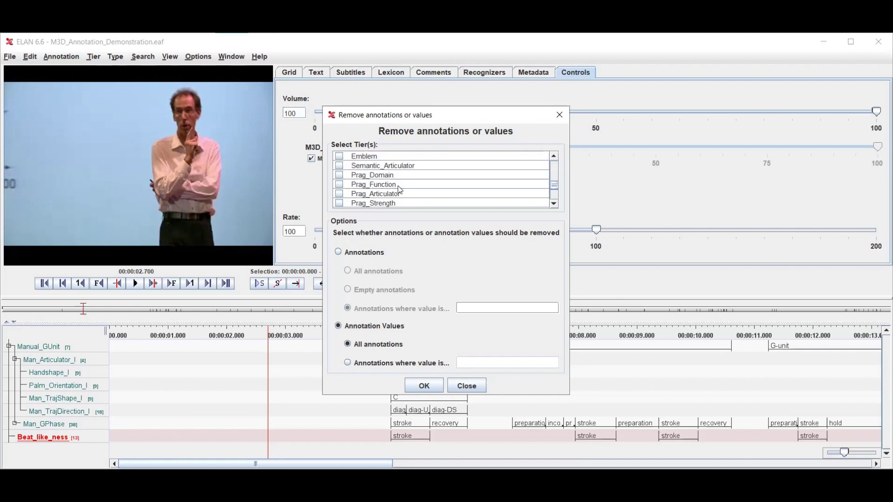
left_click(339, 195)
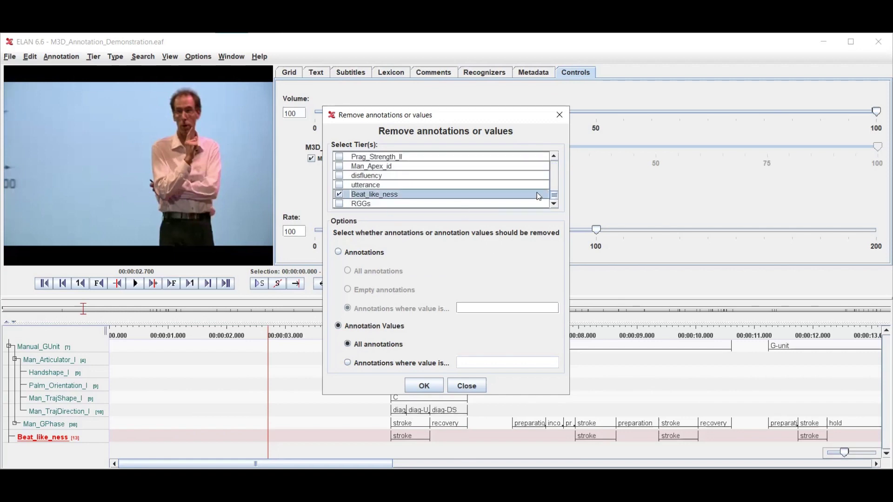
left_click_drag(555, 197, 556, 160)
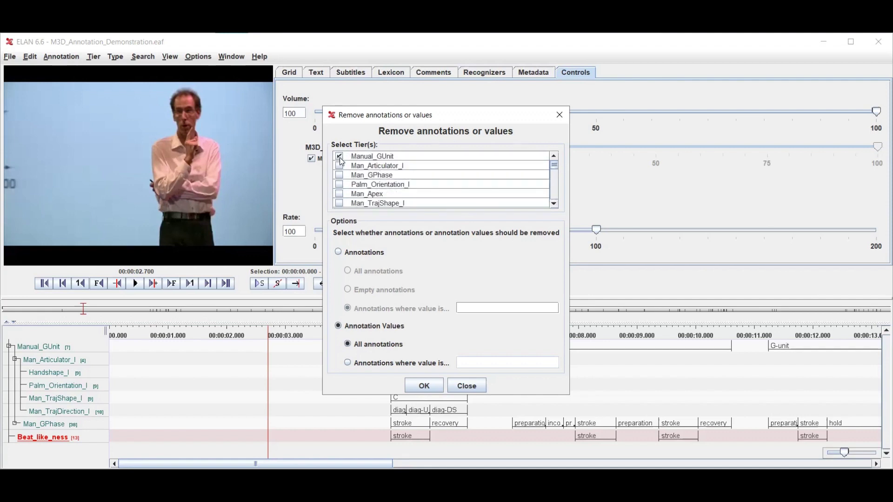
left_click(488, 157)
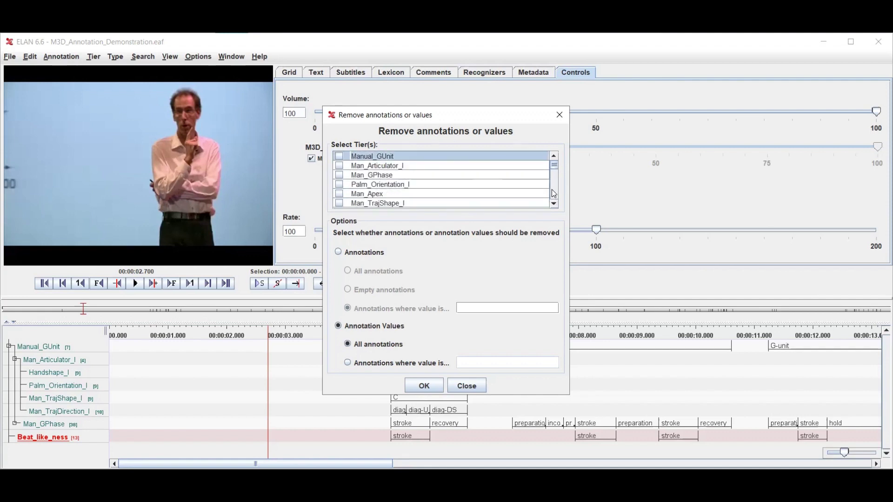
left_click_drag(555, 166, 560, 204)
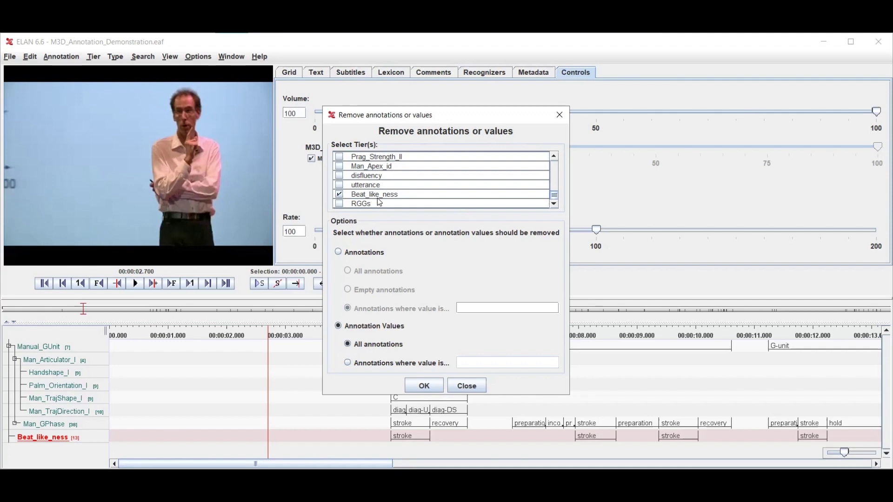
Remove only the annotation values from all annotations on the Beat_like_ness tier, keeping the annotations themselves.
left_click(361, 254)
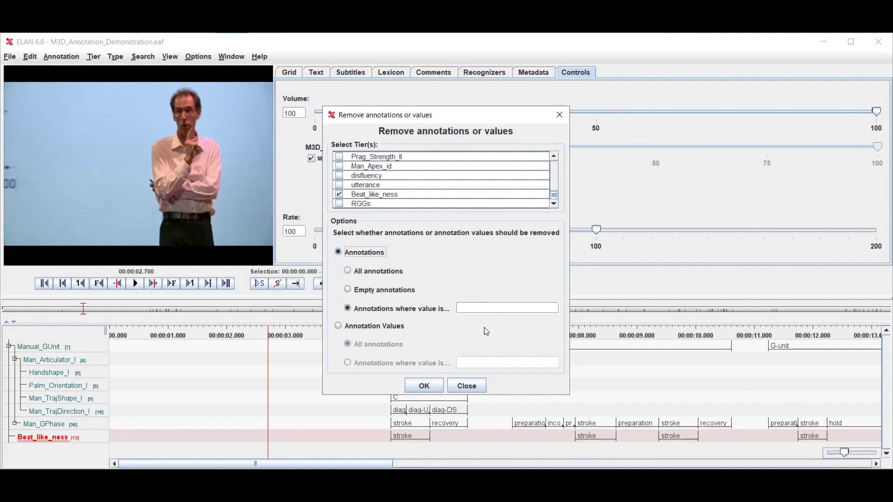
left_click(377, 329)
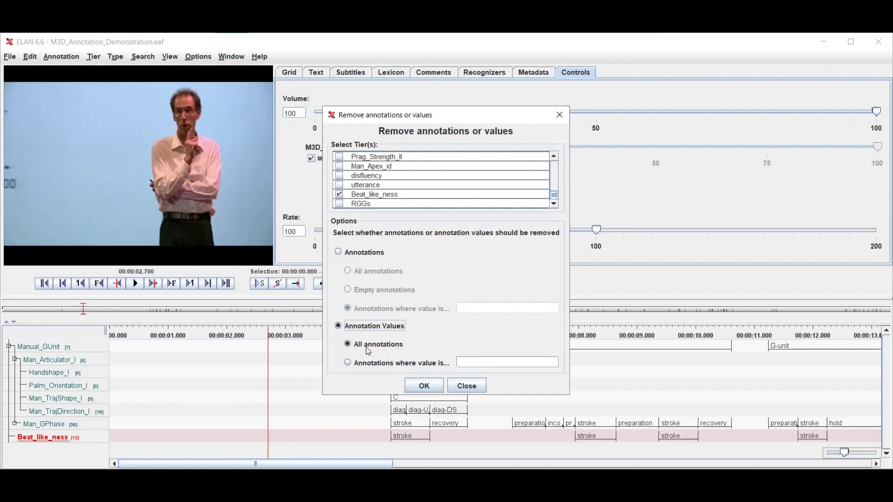
left_click(430, 388)
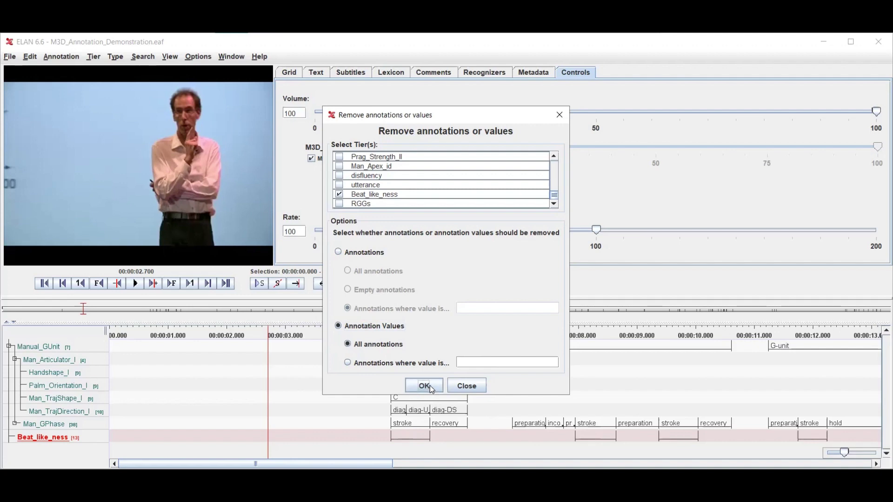
left_click(479, 388)
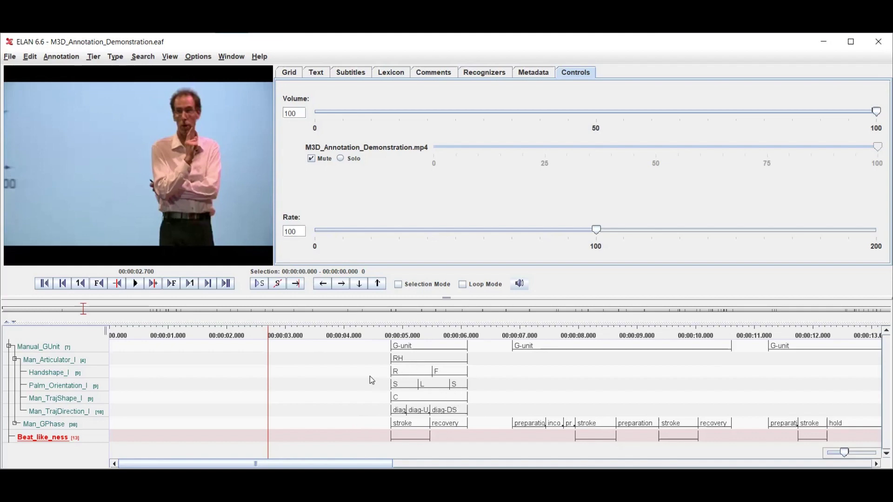
Select the time span around the first G-unit, about 4.35 to 6.34 seconds, and play it twice.
left_click_drag(366, 376, 474, 375)
key("shift+space")
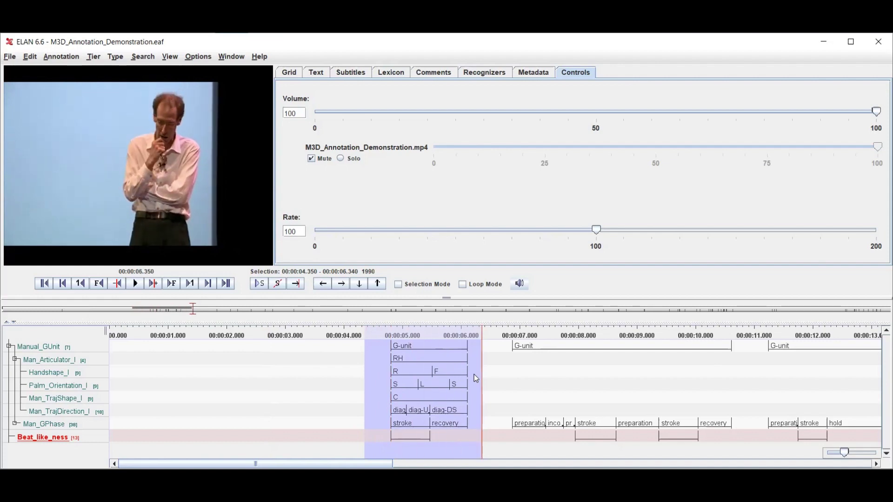
key("shift+space")
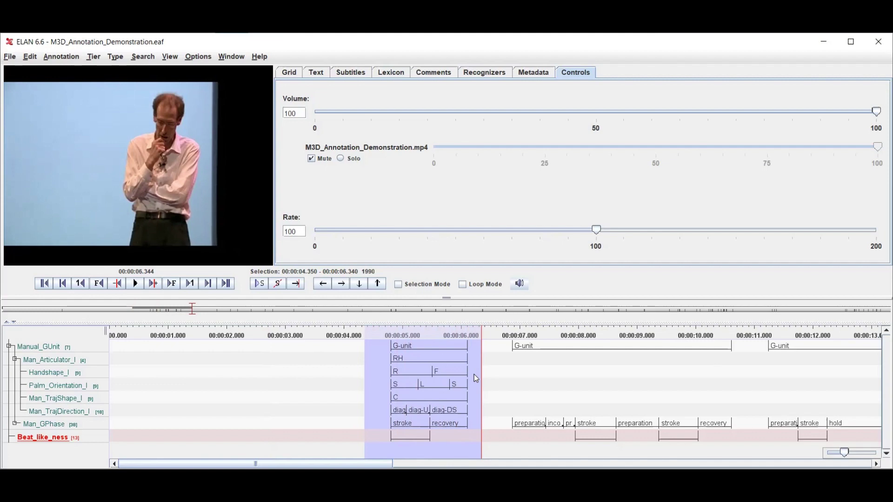
Replay the span around the first G-unit's stroke and rate its Beat_like_ness annotation 1 (slightly beat-like).
key("shift+space")
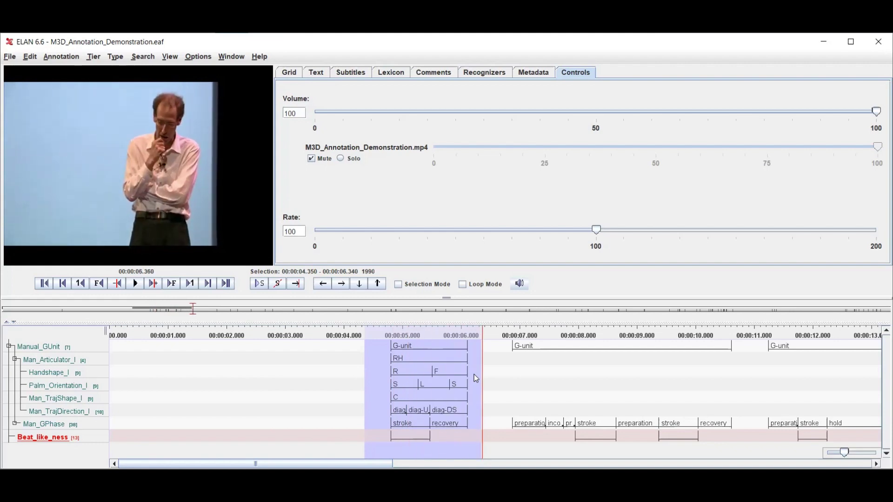
left_click_drag(378, 423, 457, 426)
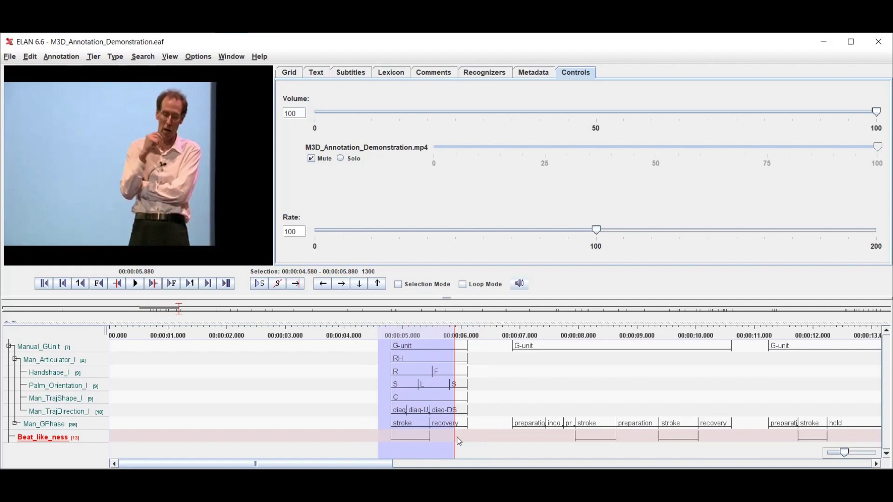
key("alt+Left")
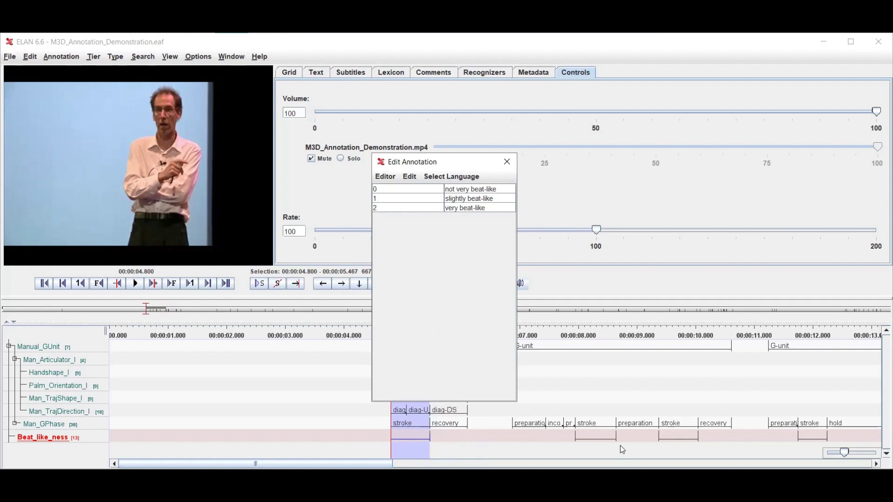
key("Down")
key("Down")
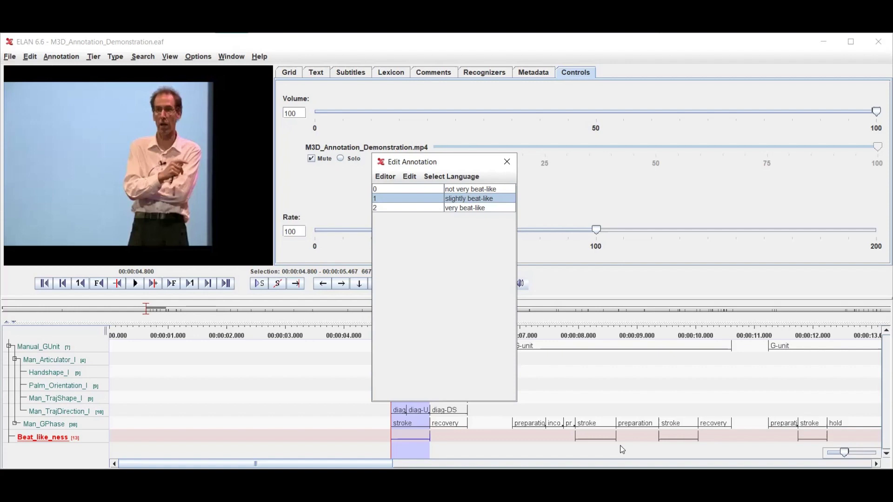
left_click(622, 449)
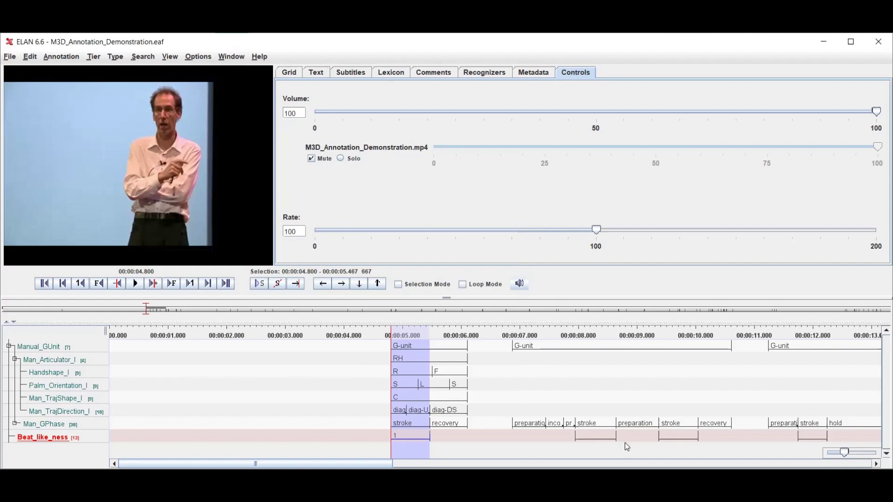
Play the second G-unit and the span around its first stroke, about 7.73 to 8.90 seconds.
left_click(660, 353)
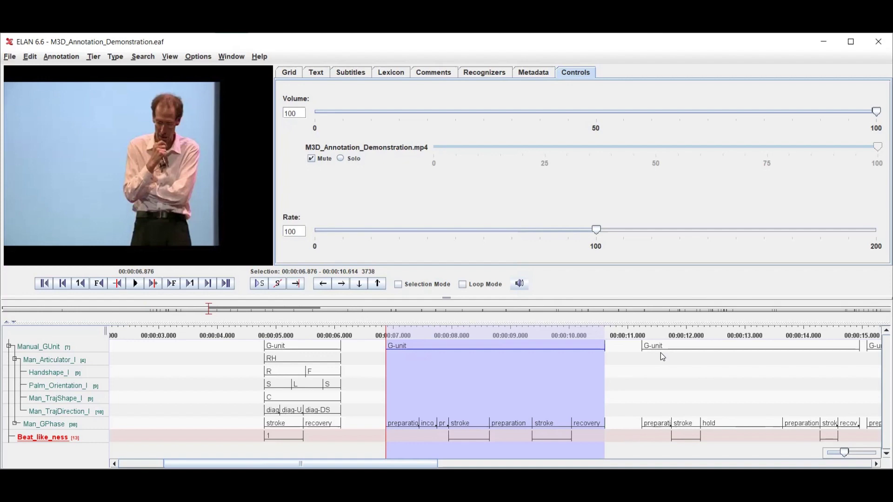
key("ctrl+space")
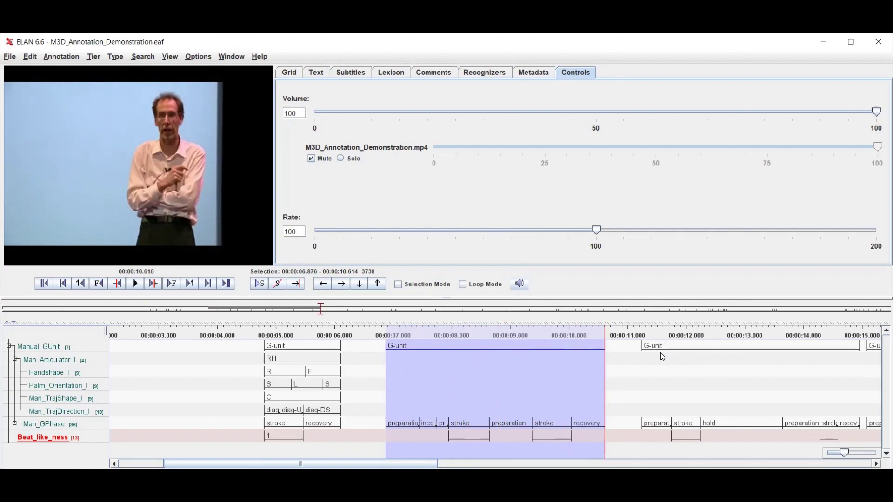
left_click_drag(438, 400, 505, 409)
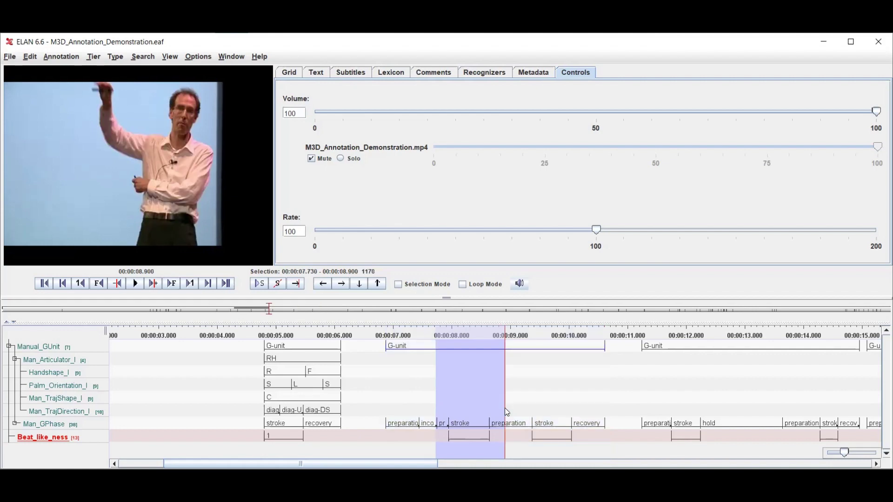
key("ctrl+space")
key("ctrl+space")
key("ctrl+space")
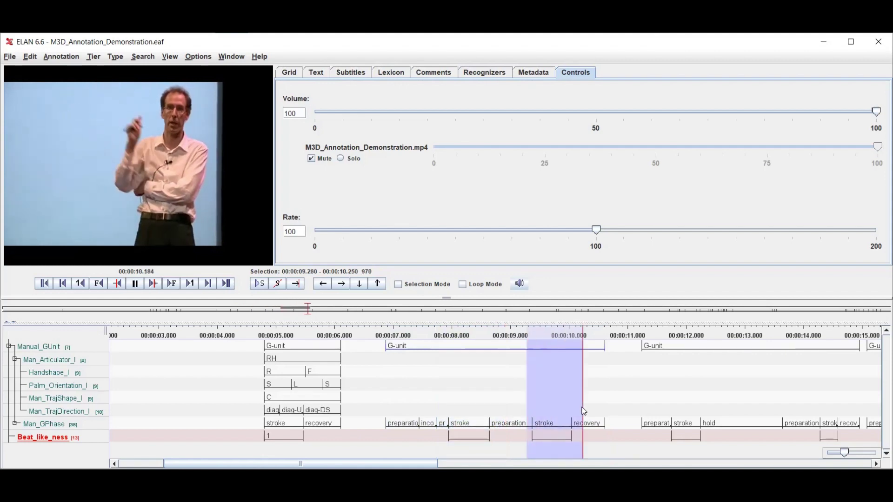
Play the span around the second G-unit's second stroke, about 9.28 to 10.25 seconds, several times.
key("shift+space")
key("shift+space")
key("shift+space")
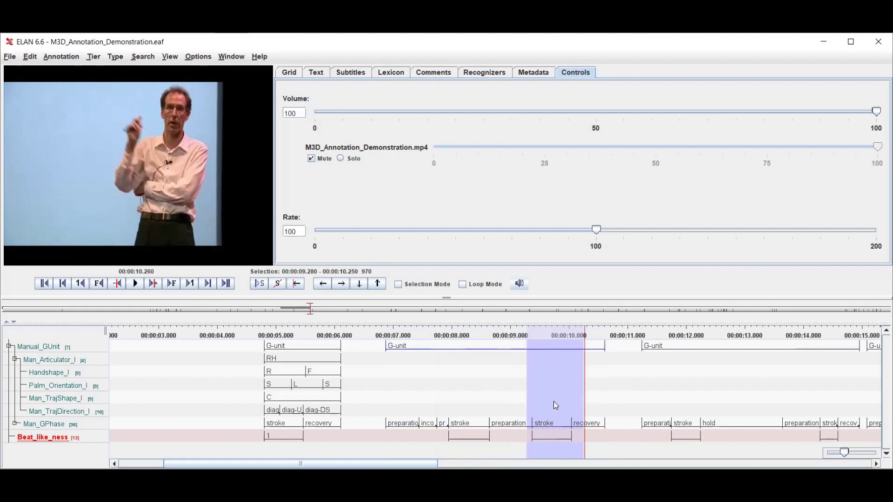
On the Beat_like_ness tier, rate the second G-unit's first stroke 0 (not very beat-like) and its second stroke 1 (slightly beat-like).
left_click(479, 441)
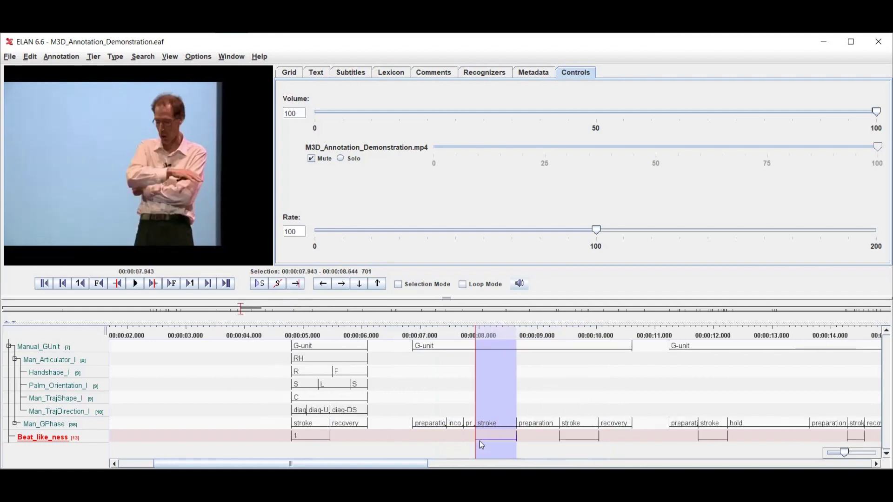
double_click(479, 441)
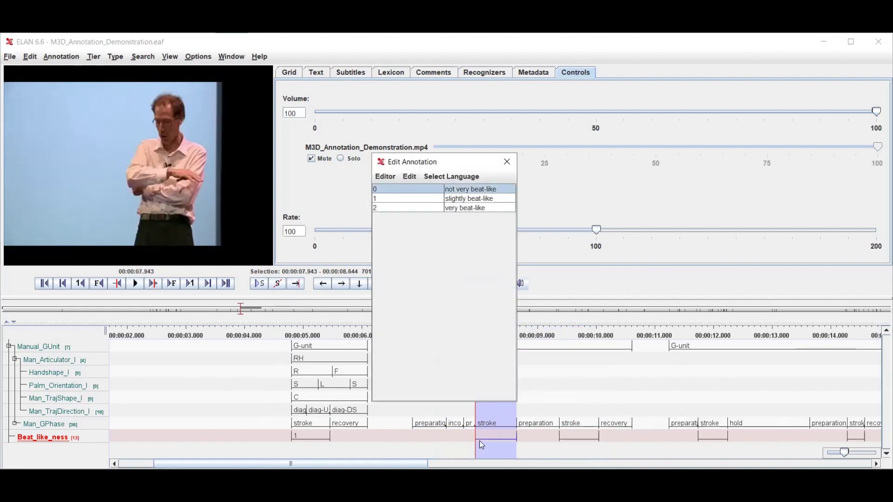
key("Return")
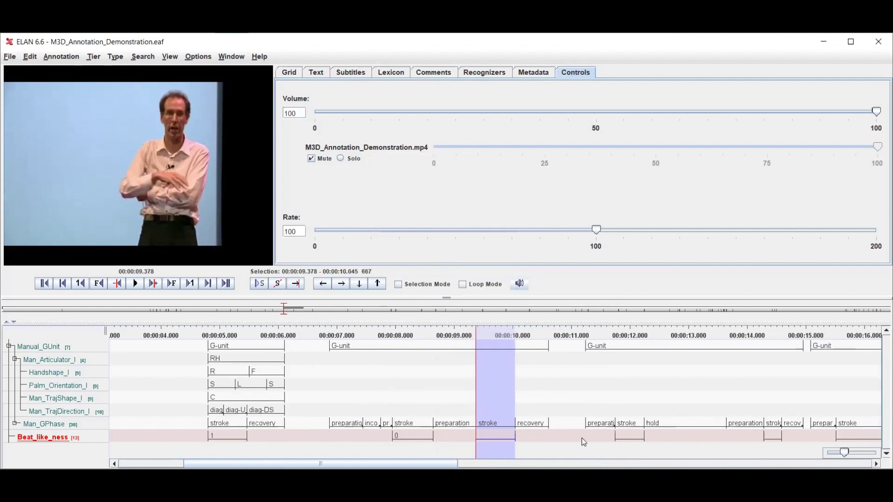
key("Down")
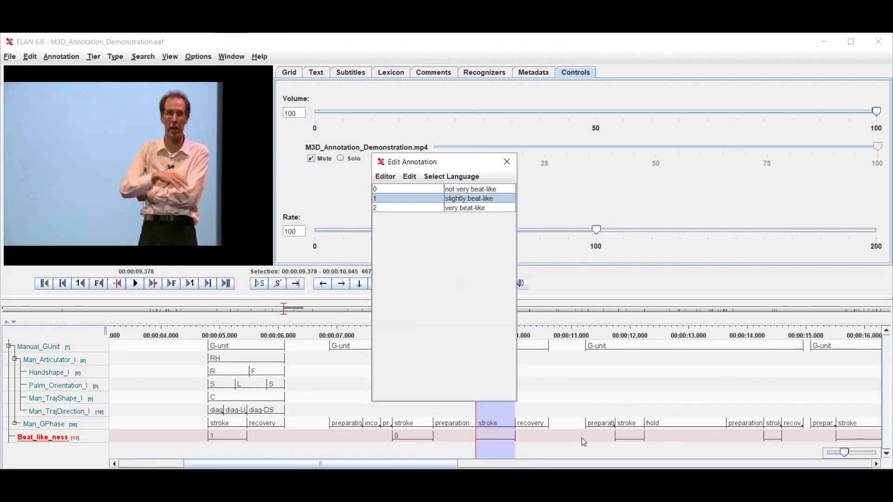
key("Return")
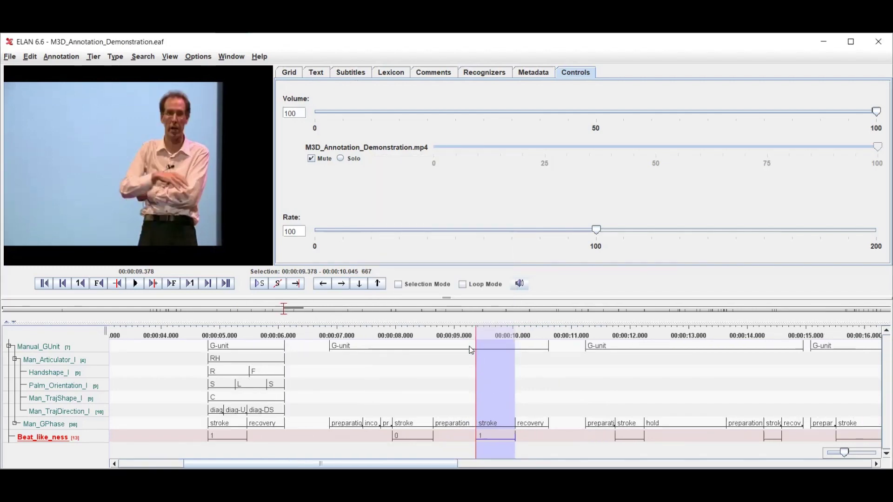
Replay the second G-unit and the span around its second stroke, about 9.19 to 10.20 seconds, to check the ratings.
left_click(470, 351)
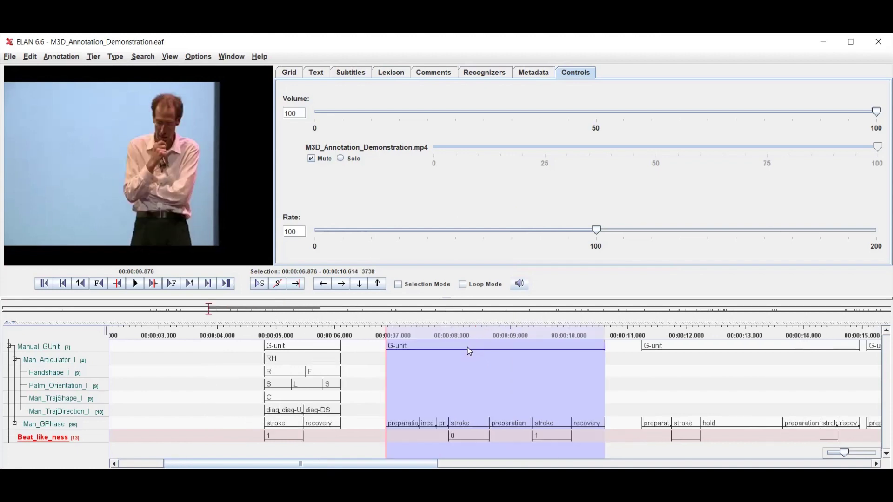
key("ctrl+space")
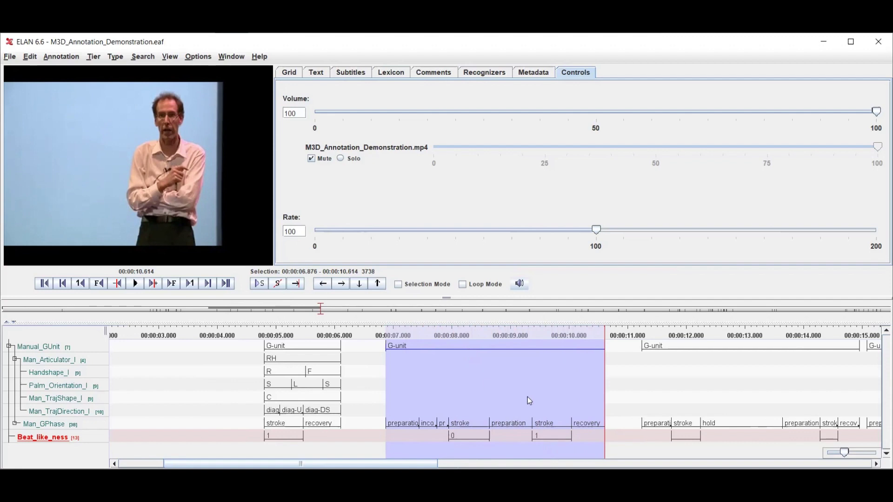
left_click_drag(522, 401, 582, 400)
key("shift+space")
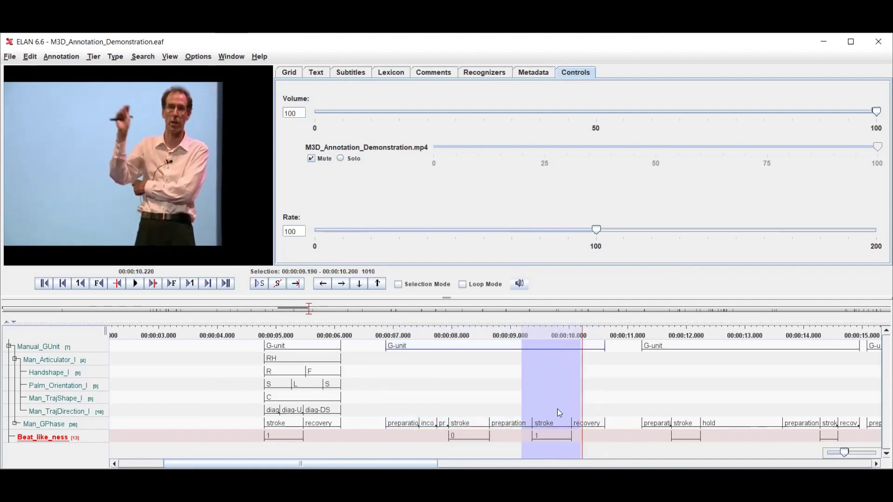
key("shift+space")
Play the third G-unit and repeatedly the span around its second stroke, about 13.99 to 15.12 seconds.
left_click(721, 350)
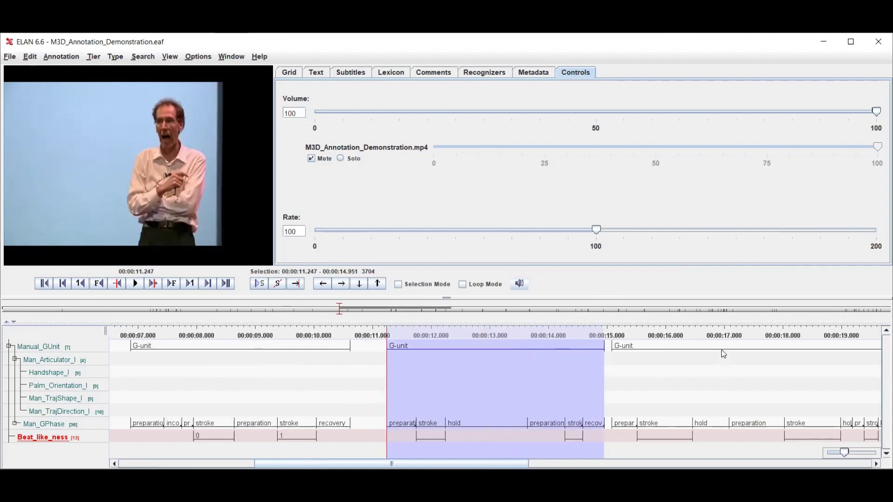
key("ctrl+space")
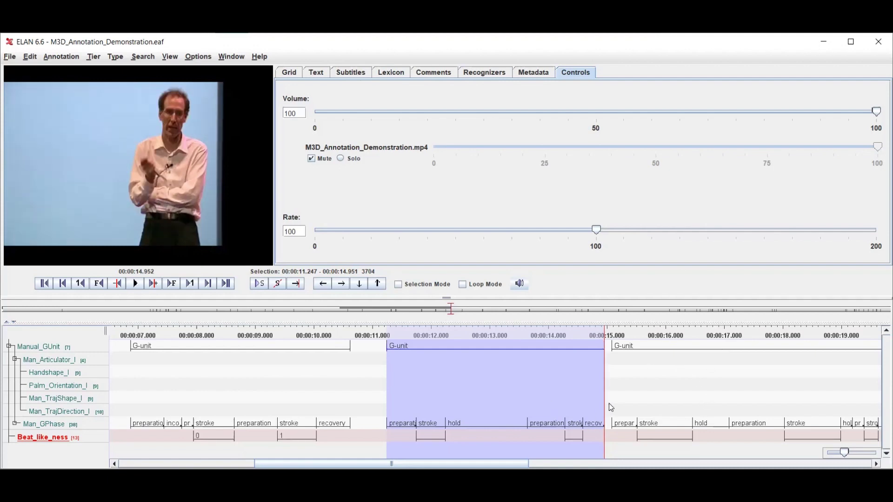
left_click_drag(548, 404, 614, 403)
key("shift+space")
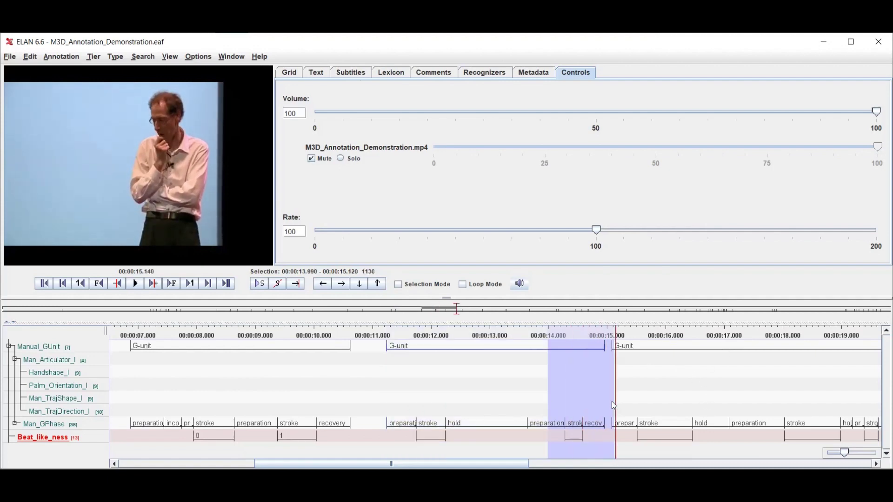
key("shift+space")
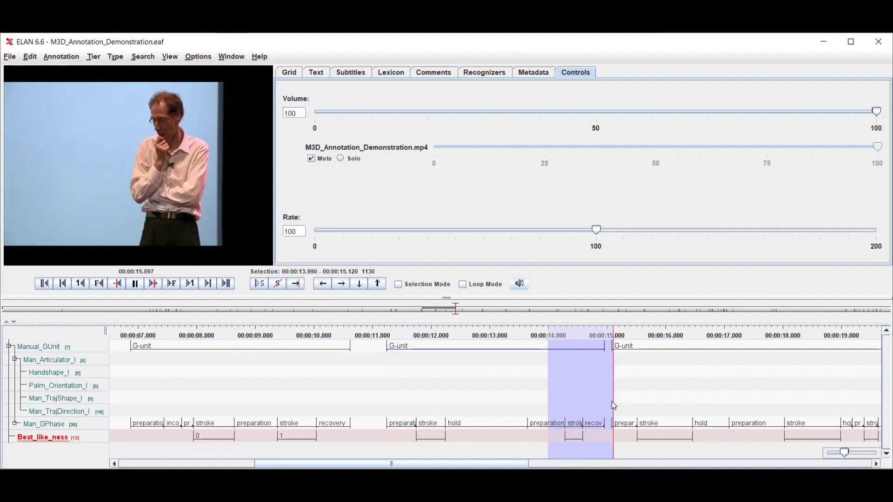
key("shift+space")
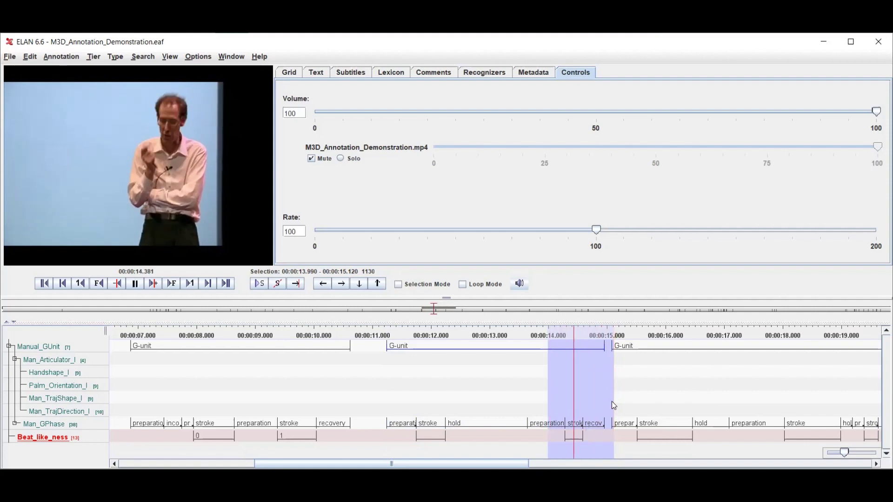
Rate the Beat_like_ness annotation of the third G-unit's second stroke 2 (very beat-like).
left_click(576, 440)
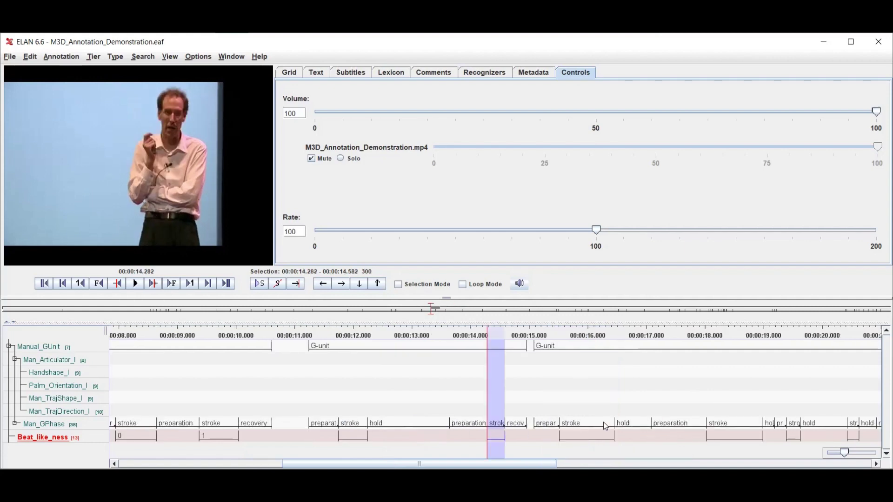
mouse_move(605, 426)
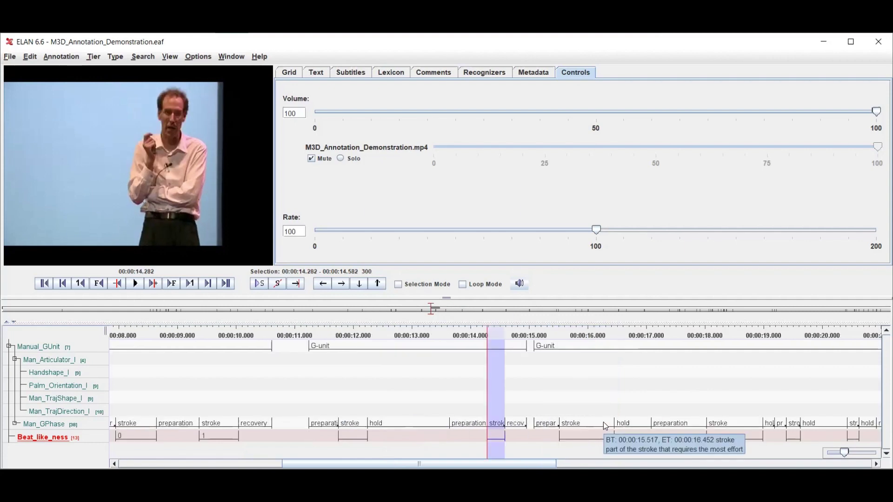
key("alt+m")
key("2")
key("Return")
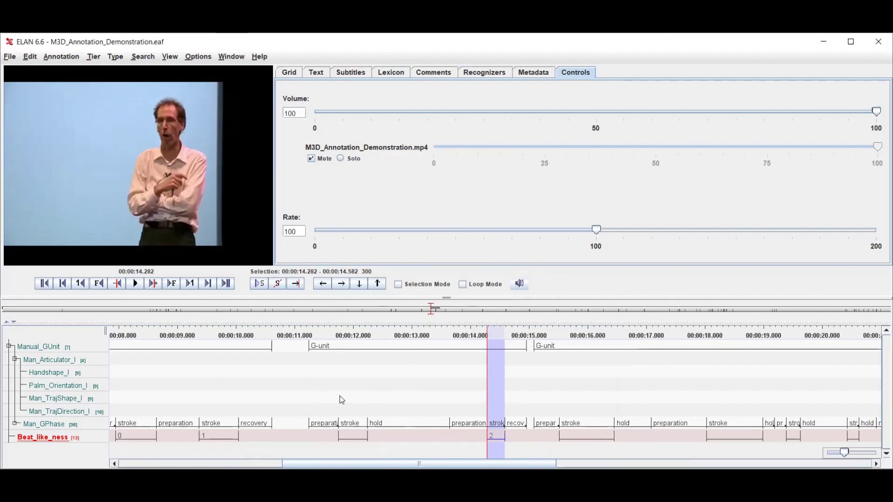
Play the span from about 11.41 to 12.70 seconds and rate the third G-unit's first stroke 1 on the Beat_like_ness tier.
left_click_drag(319, 399, 394, 400)
key("shift+space")
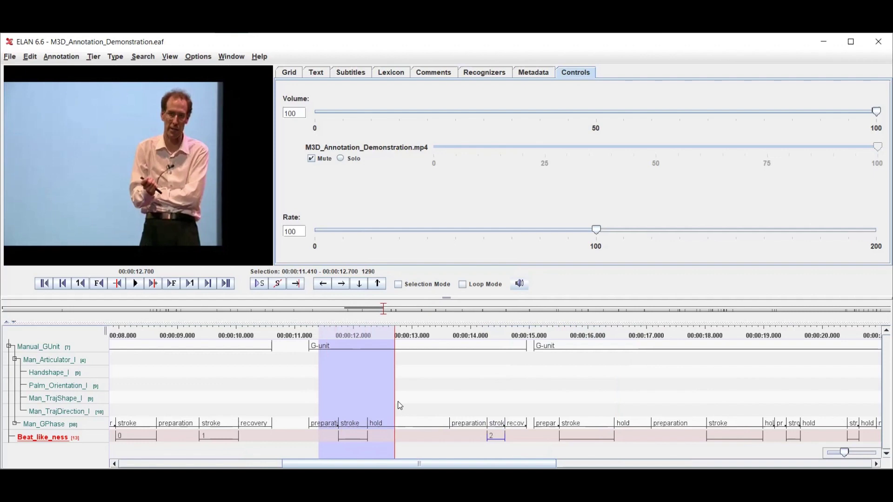
key("shift+space")
left_click(363, 436)
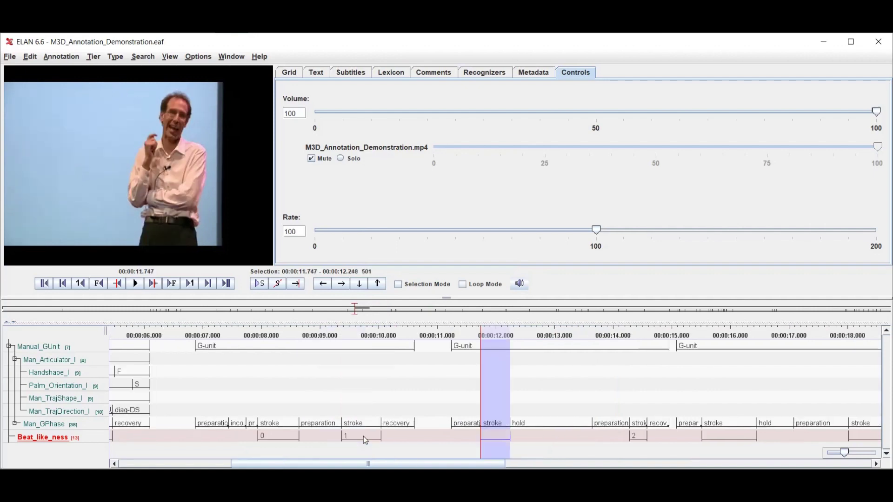
double_click(364, 436)
key("Return")
Select the fourth G-unit and repeatedly play the span around its first stroke, about 15.03 to 16.95 seconds.
left_click_drag(368, 463, 343, 463)
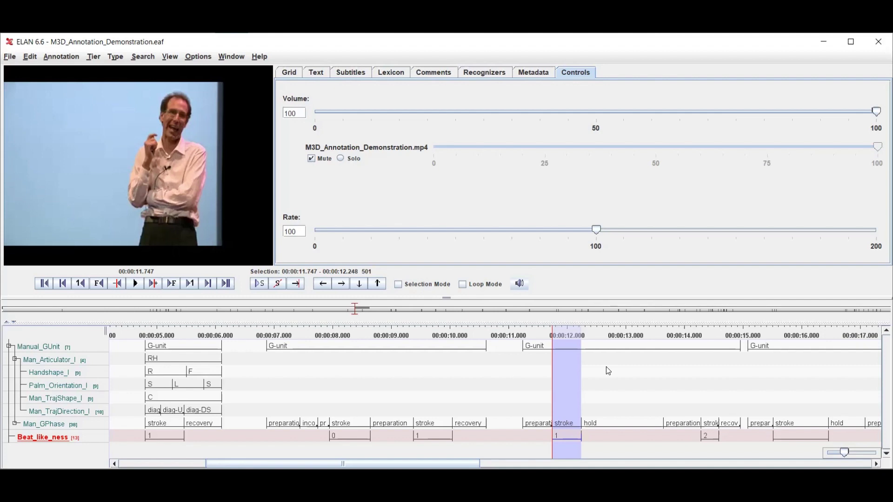
scroll(496, 396, "right", 5)
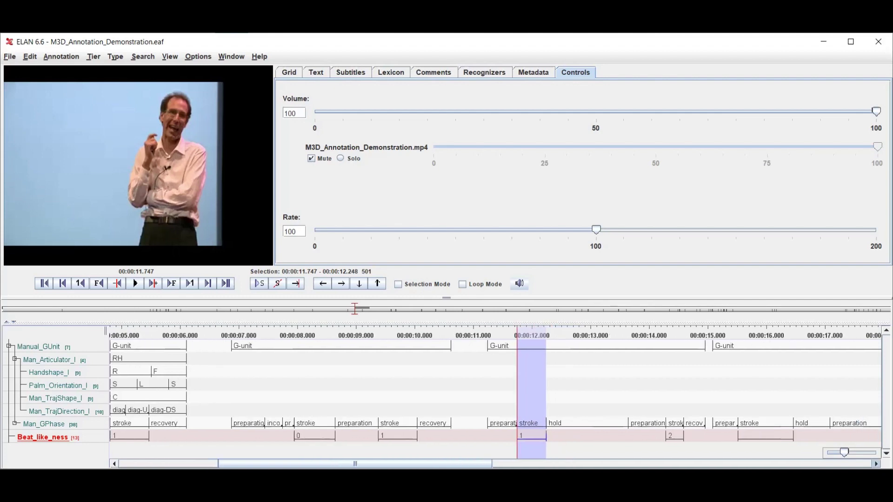
scroll(647, 446, "right", 20)
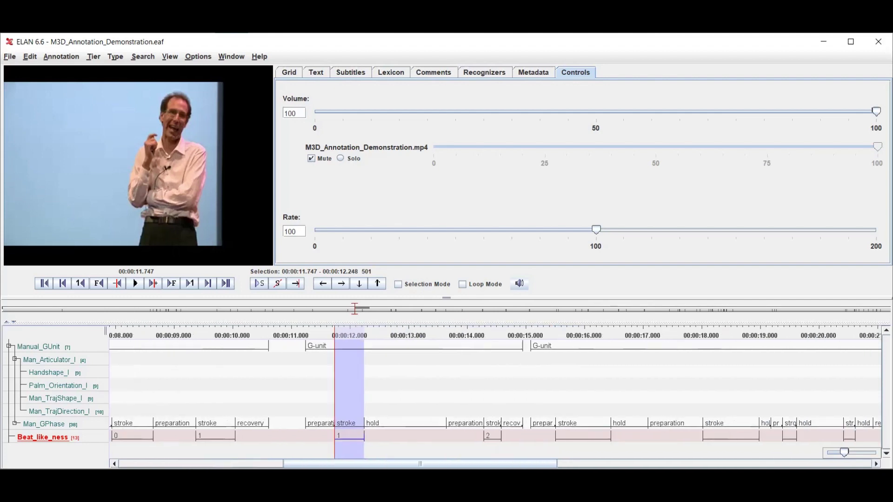
left_click(507, 349)
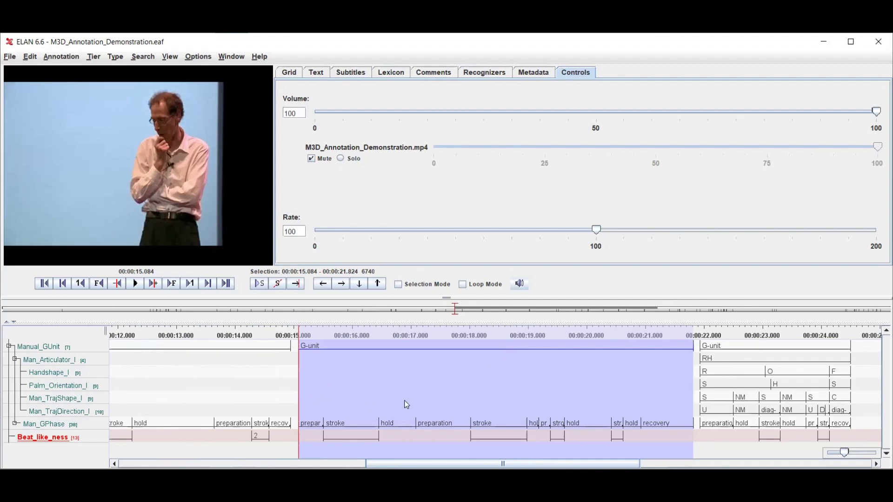
left_click_drag(295, 404, 407, 404)
key("shift+space")
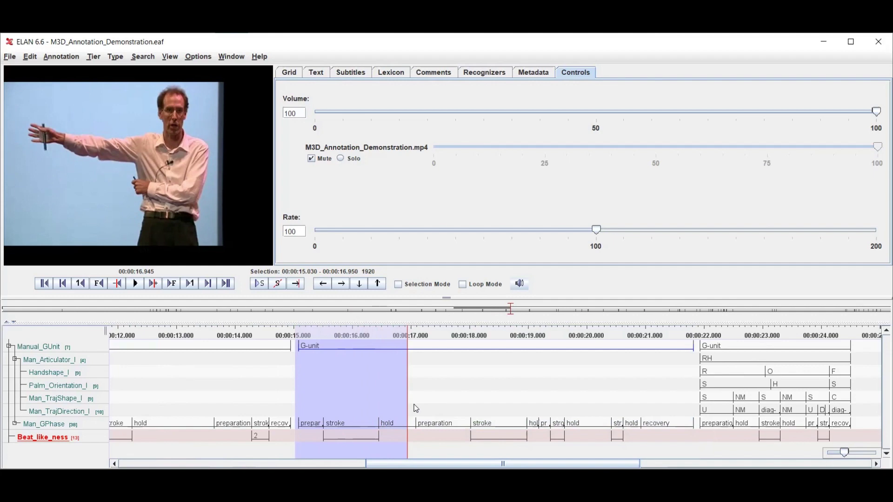
key("shift+space")
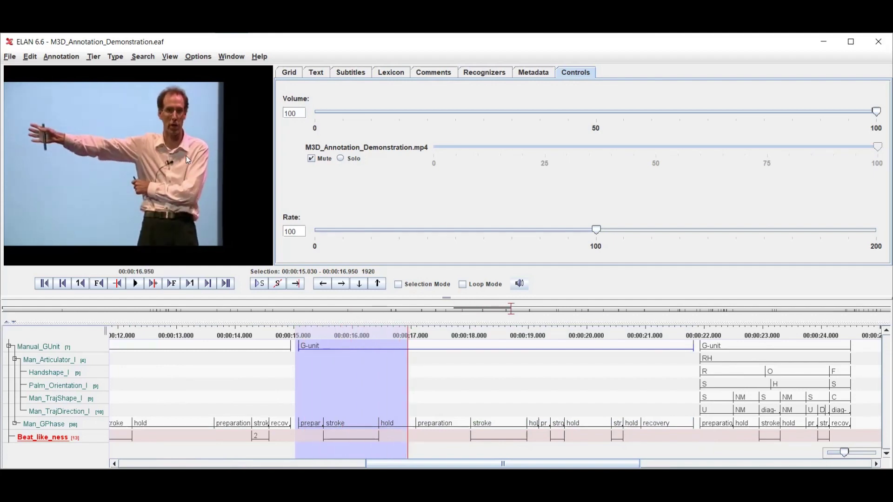
key("shift+space")
Rate the Beat_like_ness annotation of the fourth G-unit's first stroke 0 (not very beat-like).
left_click(351, 439)
double_click(352, 440)
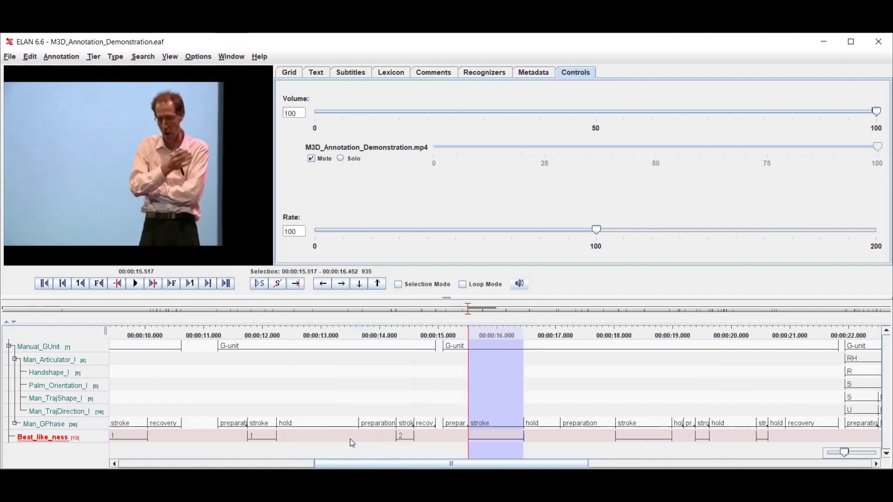
key("Return")
Play the span from about 17.67 to 19.12 seconds and rate the fourth G-unit's second stroke 0 on the Beat_like_ness tier.
left_click_drag(596, 398, 681, 403)
key("shift+space")
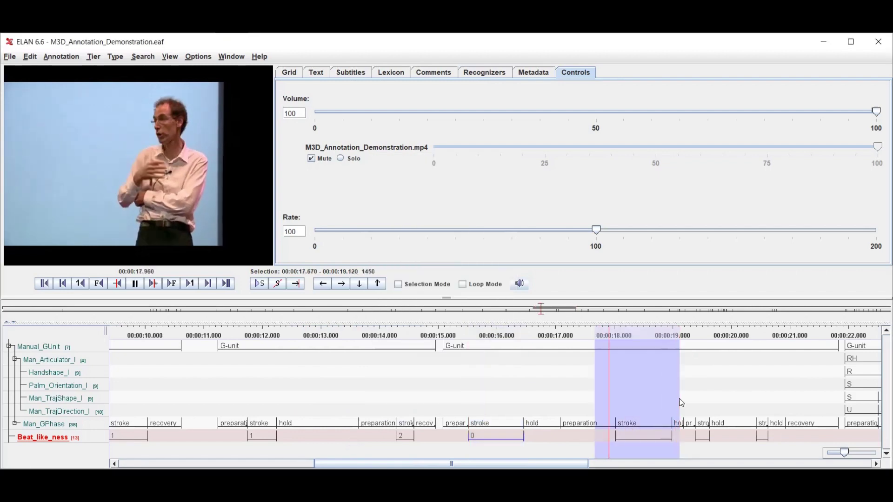
left_click(657, 439)
key("alt+m")
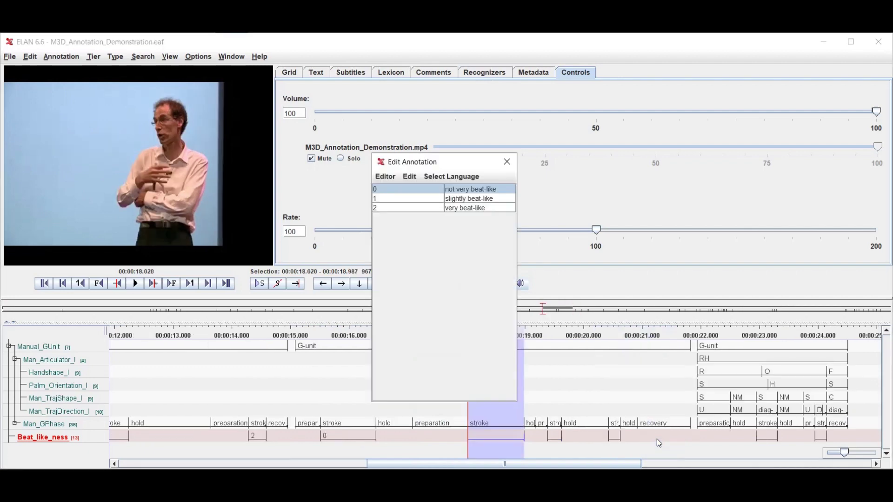
key("Return")
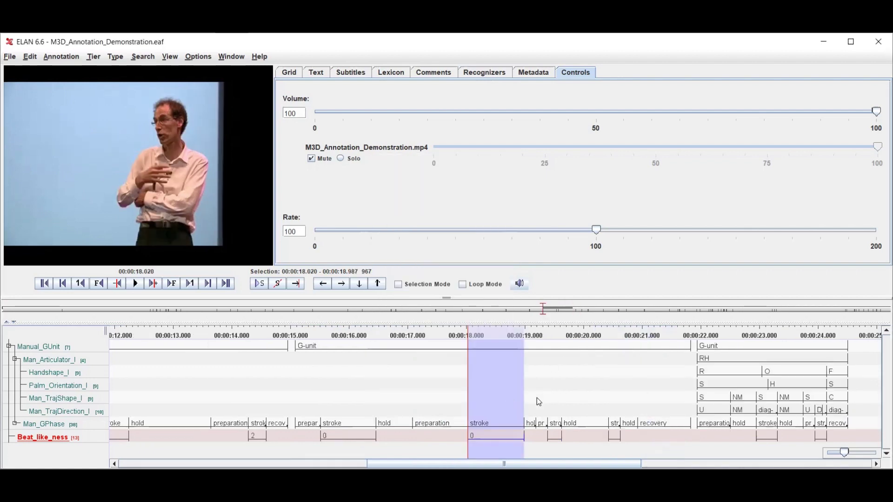
Play the span from about 19.12 to 19.96 seconds repeatedly and rate the fourth G-unit's third stroke 2 (very beat-like).
left_click_drag(532, 399, 581, 402)
key("shift+space")
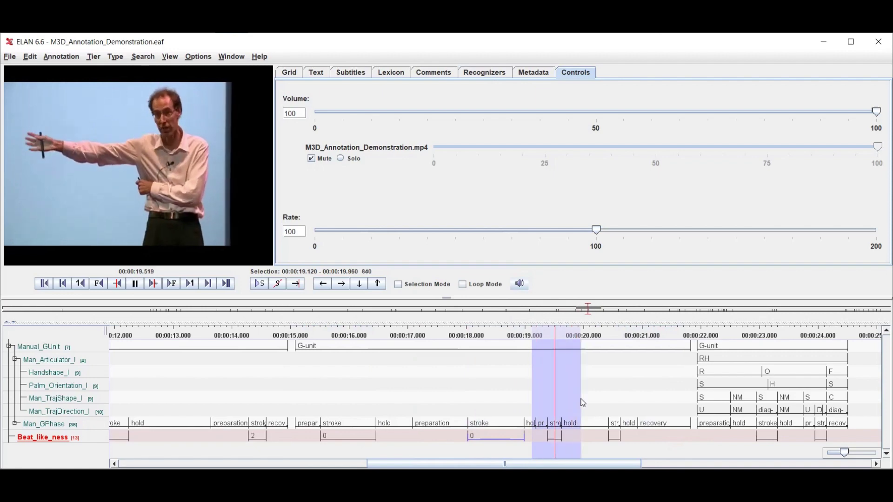
key("shift+space")
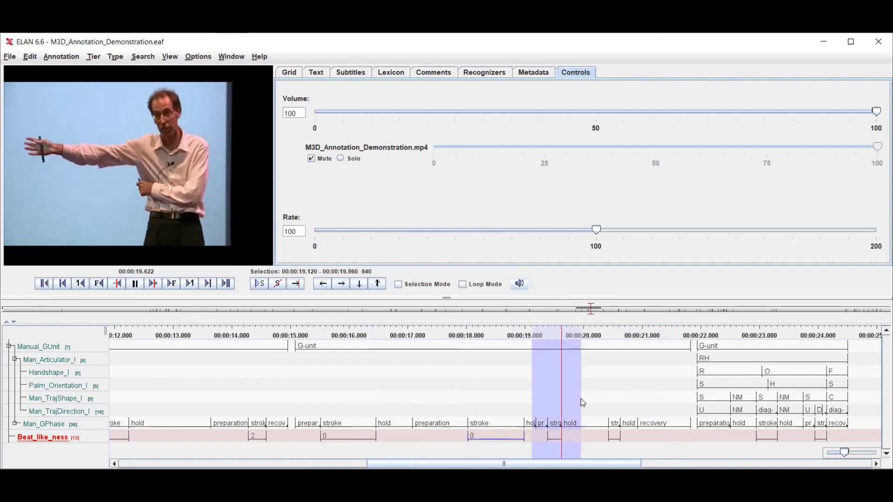
key("shift+space")
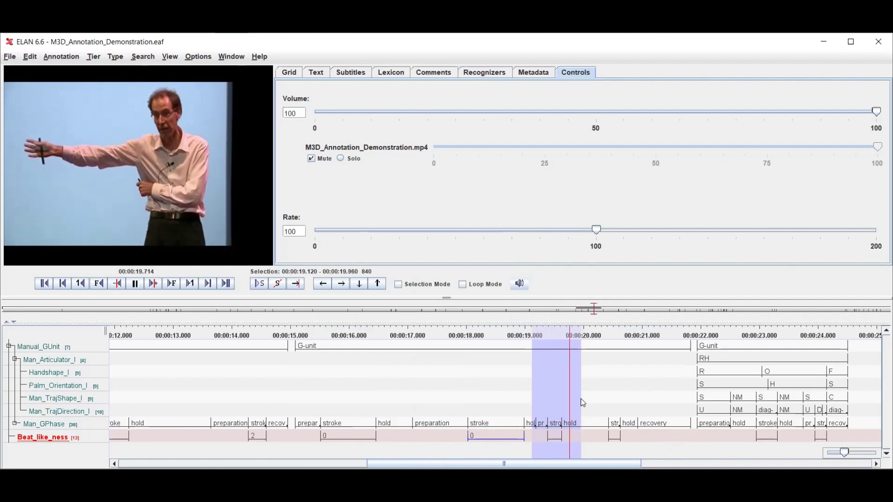
double_click(555, 439)
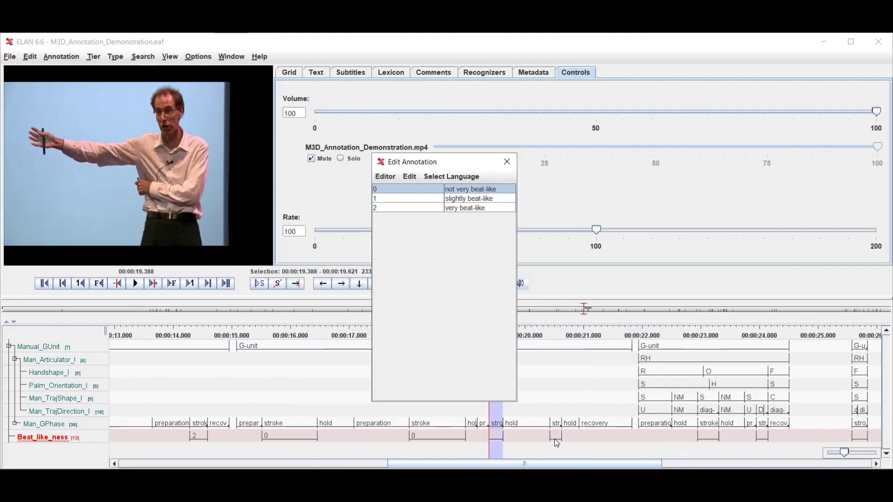
key("Down")
key("Down")
key("Return")
Play the span from about 20.01 to 20.90 seconds repeatedly and rate the fourth G-unit's last stroke 2 on the Beat_like_ness tier.
left_click_drag(526, 393, 578, 398)
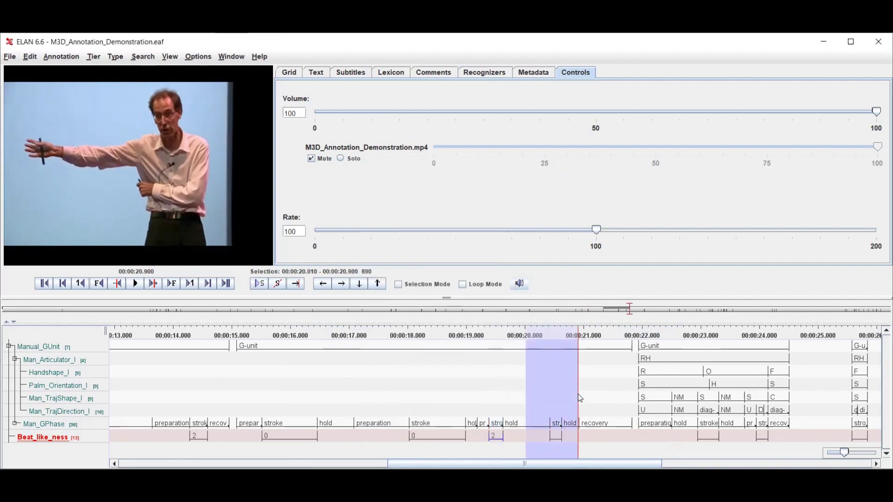
key("shift+space")
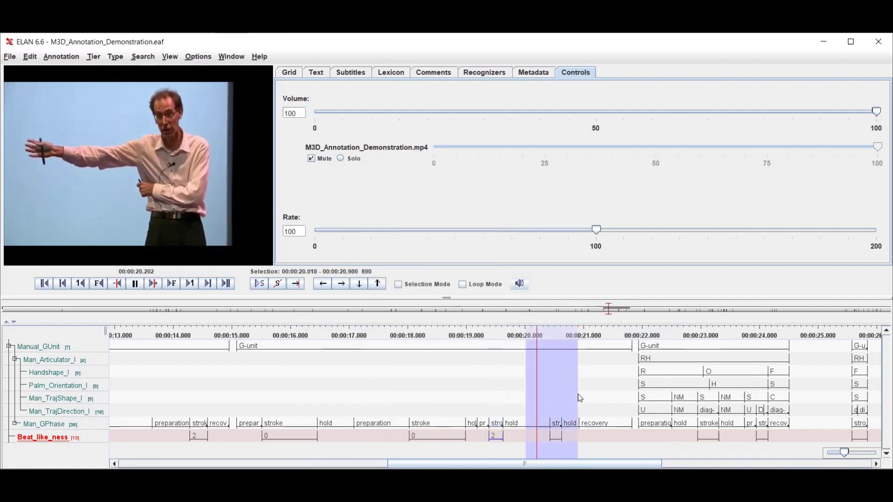
key("shift+space")
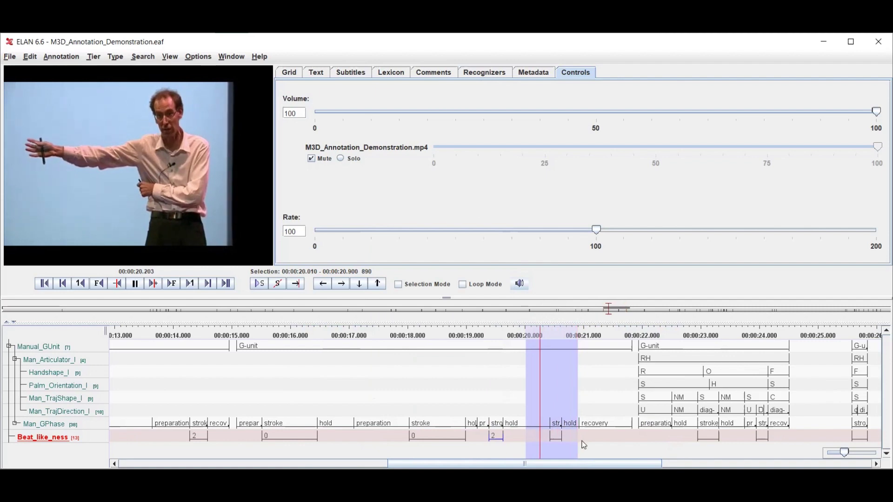
key("shift+space")
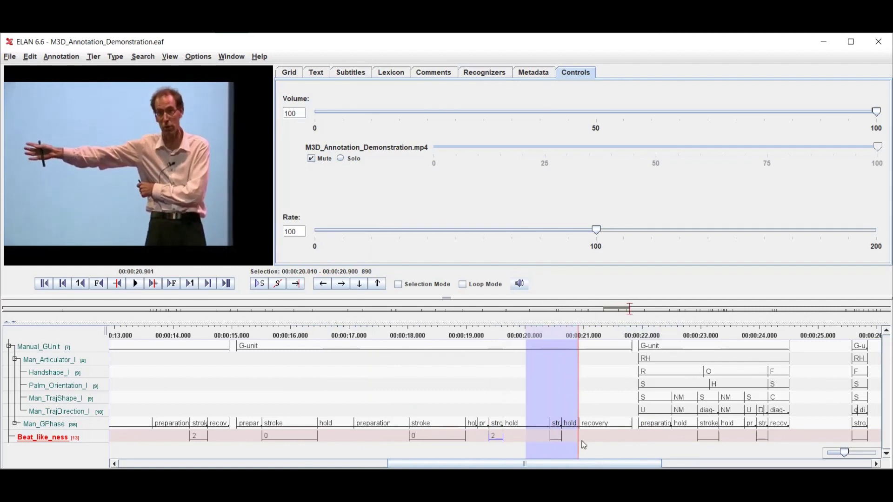
left_click(553, 439)
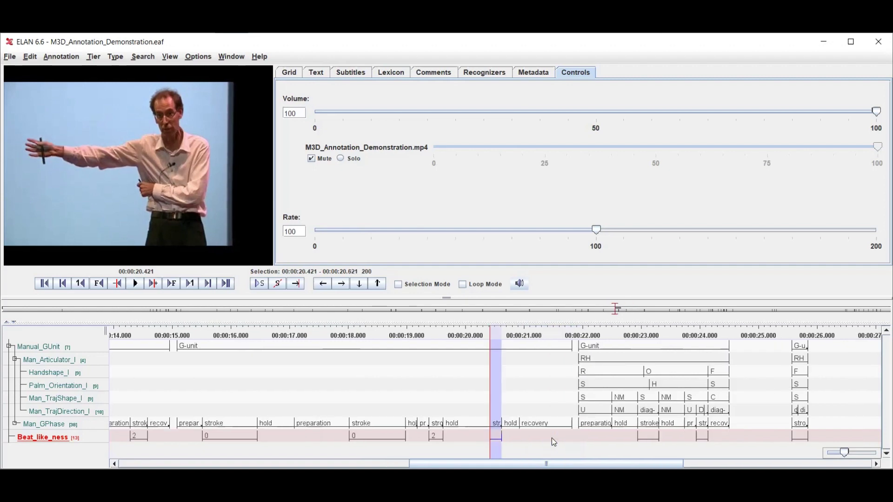
key("alt+m")
key("Return")
Select the fourth G-unit and replay its first stroke, about 15.27 to 16.75 seconds, and its last two strokes, from about 19.19 seconds.
left_click(481, 348)
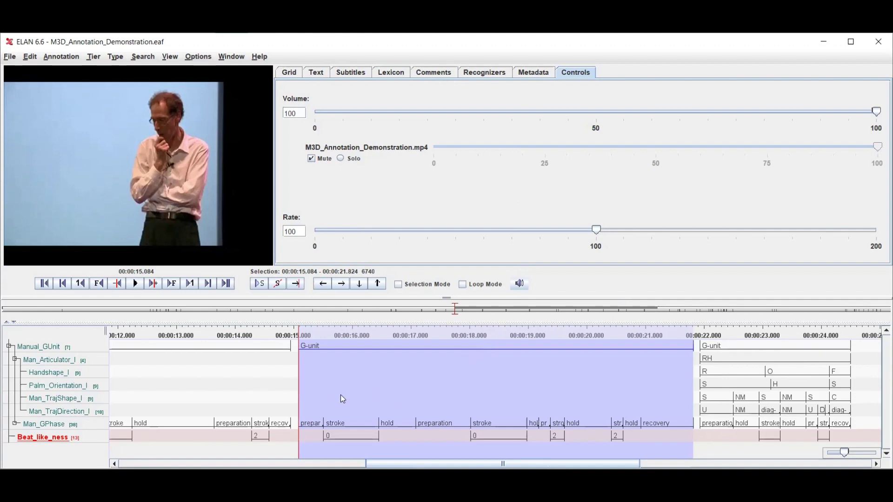
left_click_drag(310, 398, 396, 396)
key("shift+space")
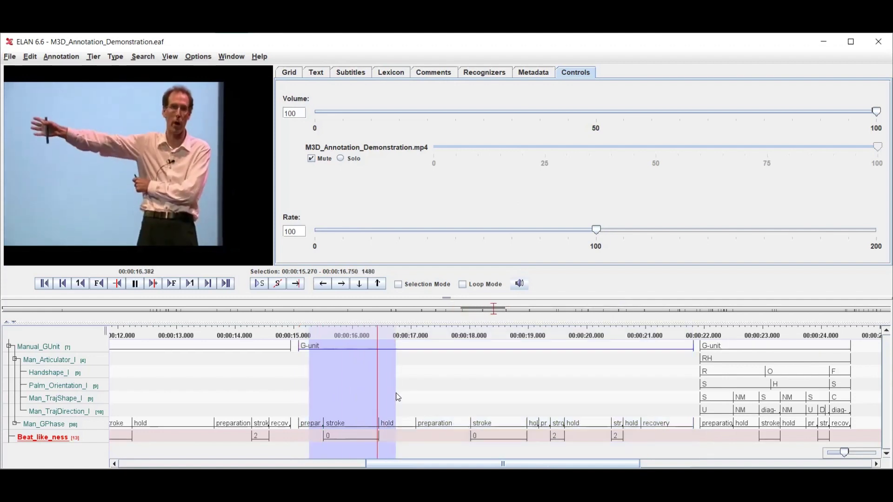
key("shift+space")
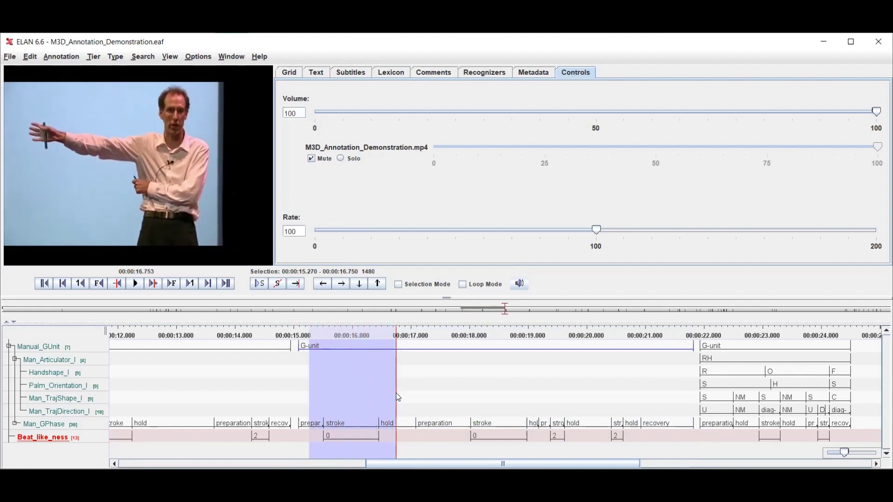
left_click_drag(538, 401, 653, 404)
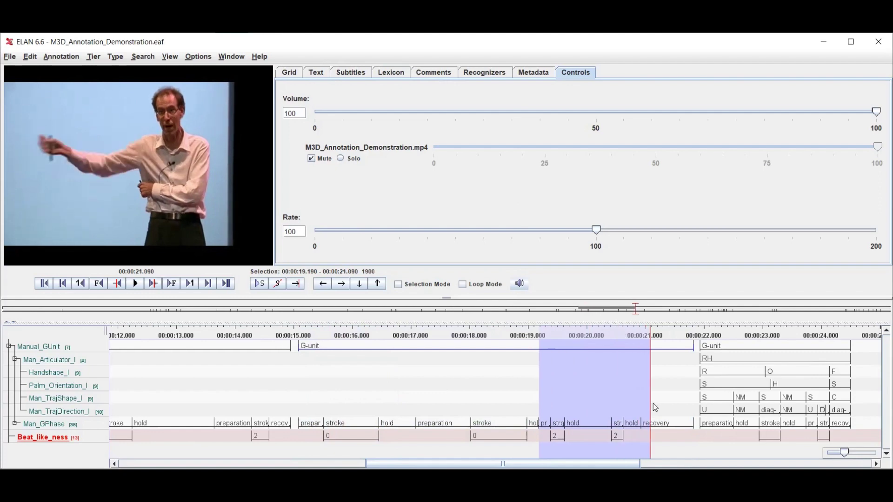
key("shift+space")
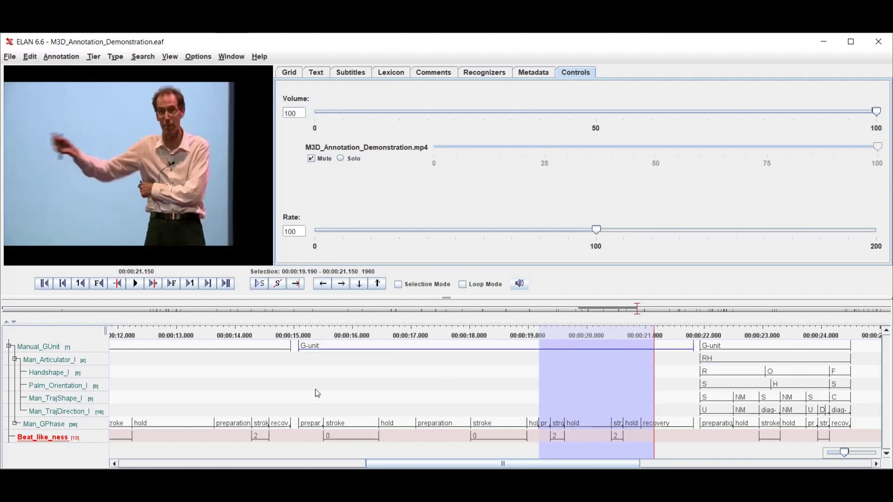
Replay the fourth G-unit's rated strokes in turn, over about 15.20 to 17.06, 17.79 to 19.10 and 19.33 to 20.76 seconds.
left_click_drag(400, 401, 414, 401)
key("shift+space")
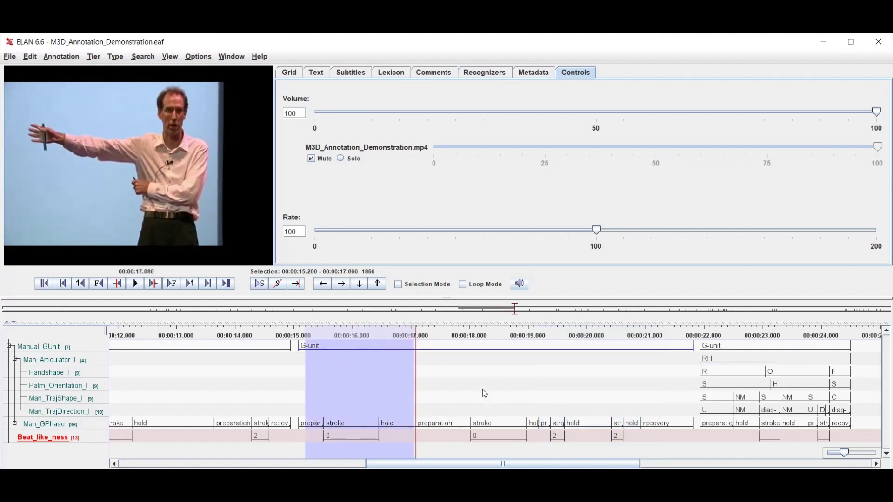
left_click_drag(456, 407, 482, 408)
left_click(534, 404, "shift")
key("shift+space")
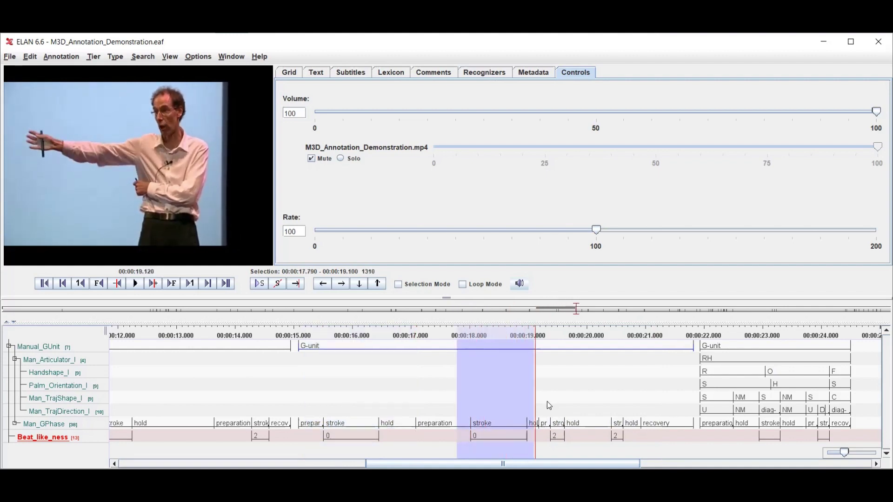
left_click_drag(547, 402, 631, 400)
key("shift+space")
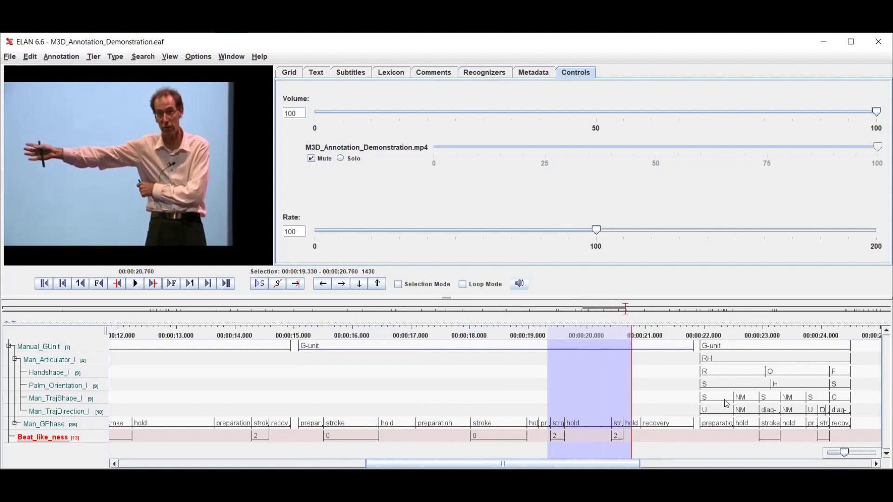
Play the fifth G-unit's span from about 22.36 to 23.49 seconds and rate its first stroke 1 (slightly beat-like).
left_click(729, 349)
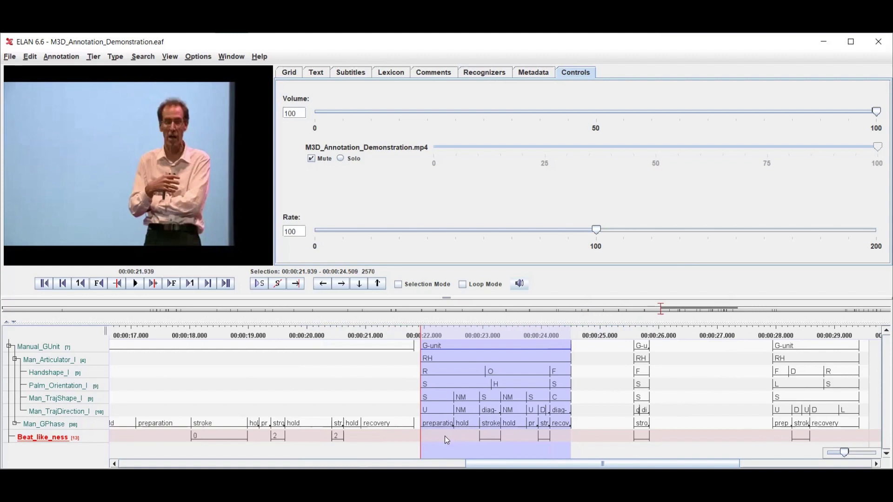
key("ctrl+space")
left_click(512, 439, "shift")
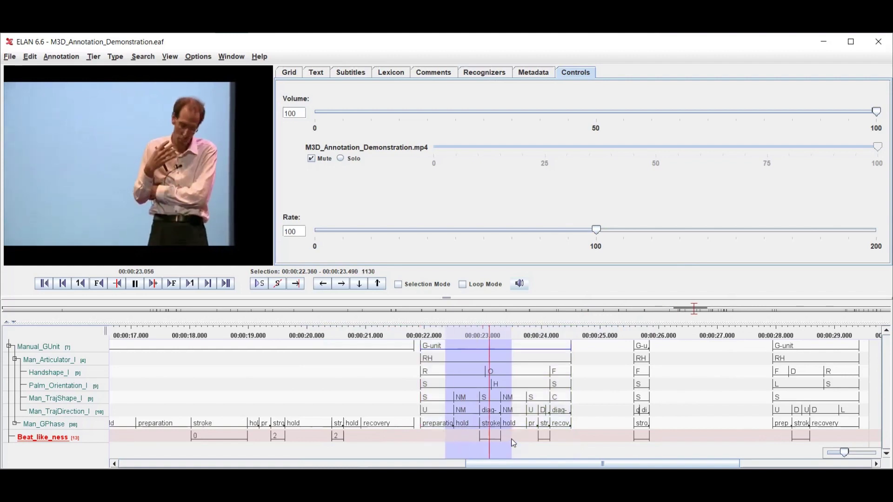
key("shift+space")
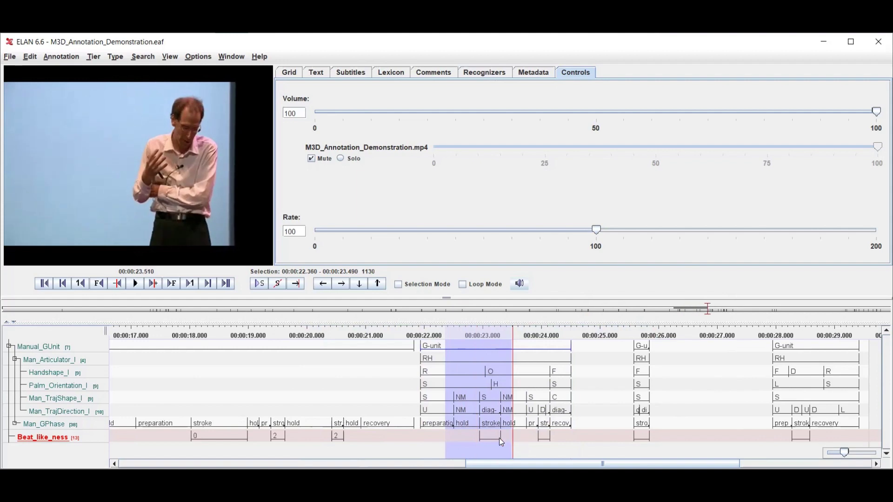
left_click(496, 440)
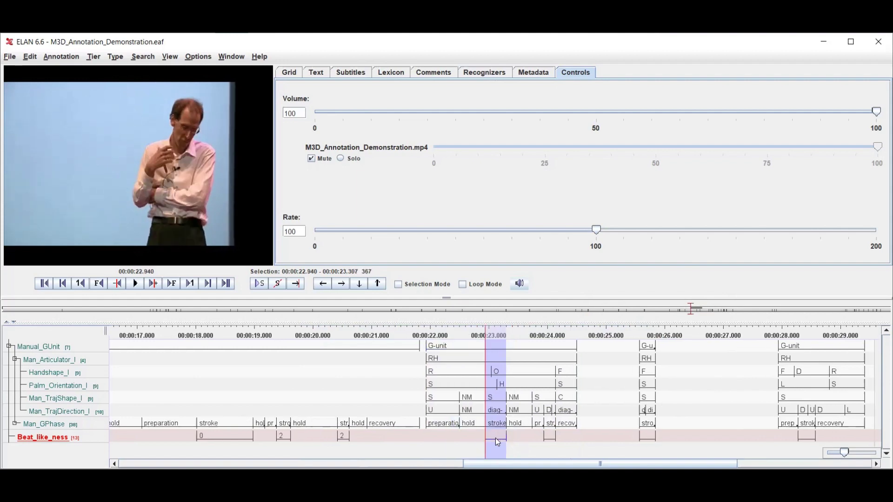
double_click(496, 440)
key("1")
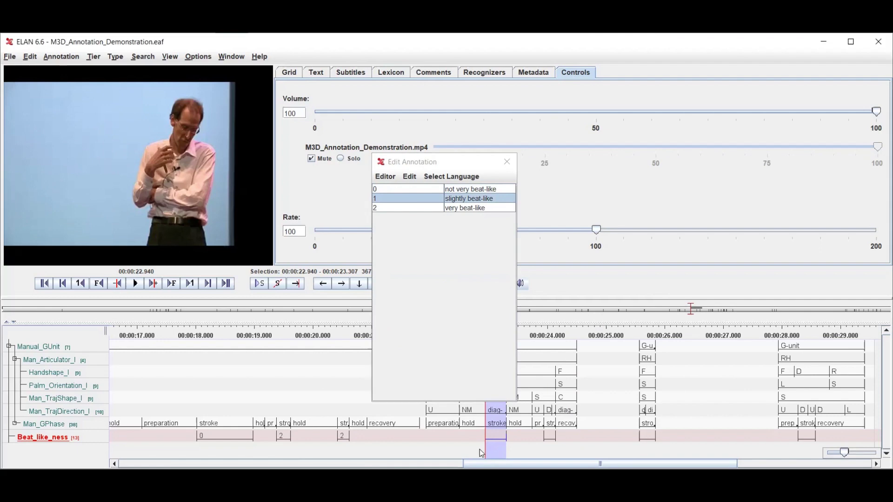
key("Return")
Replay the fifth G-unit's first stroke, about 22.47 to 23.71 seconds, and repeatedly play its second stroke, about 23.66 to 24.38 seconds.
left_click_drag(458, 440, 532, 440)
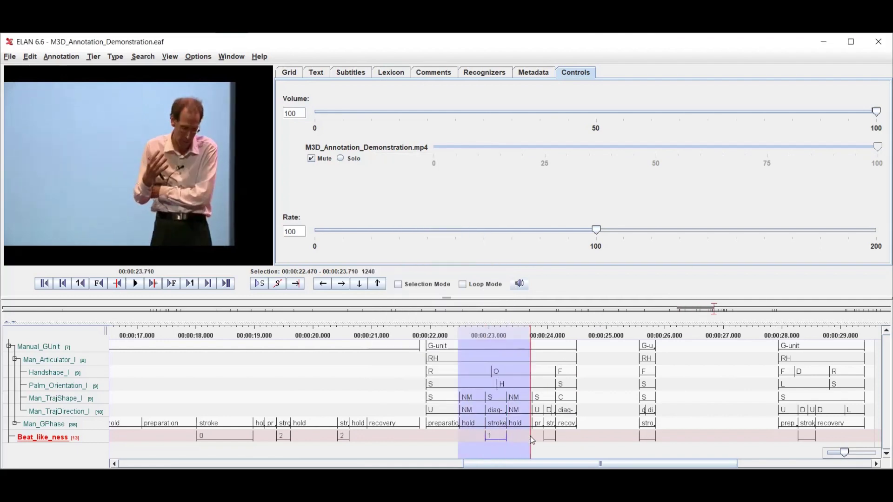
key("shift+space")
left_click_drag(528, 441, 570, 445)
key("shift+space")
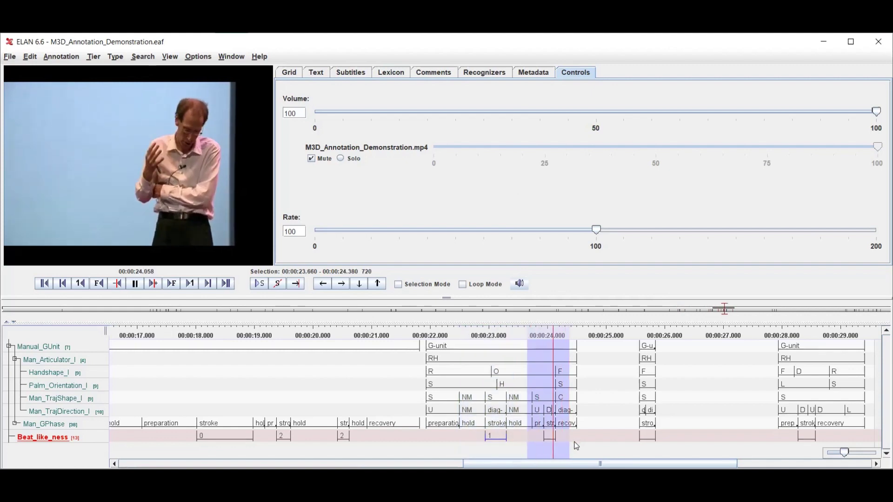
key("shift+space")
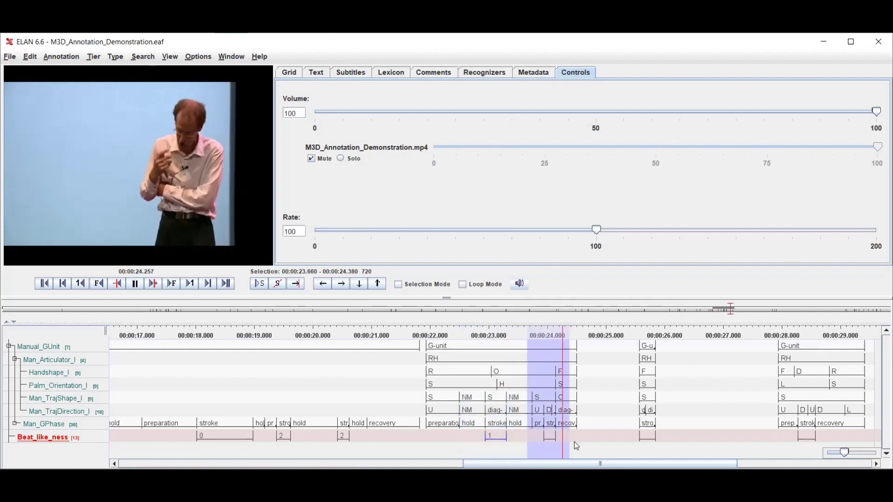
key("shift+space")
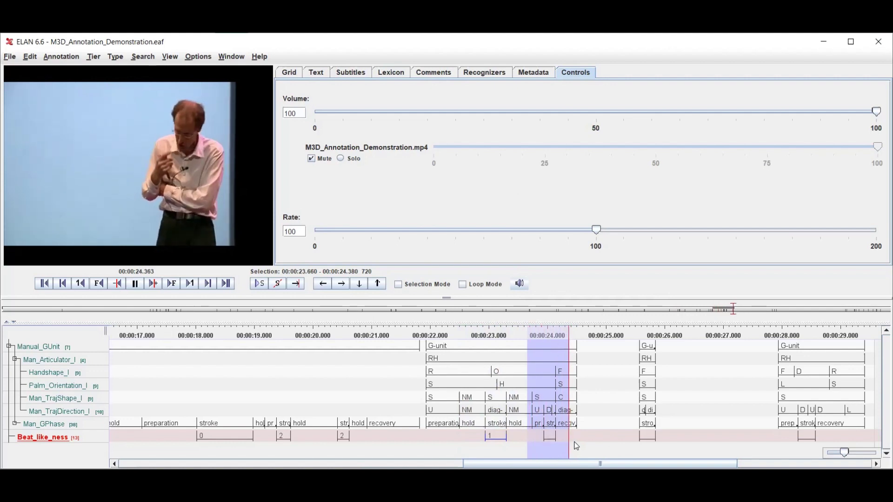
Rate the Beat_like_ness annotation of the fifth G-unit's second stroke 2 (very beat-like).
left_click(549, 440)
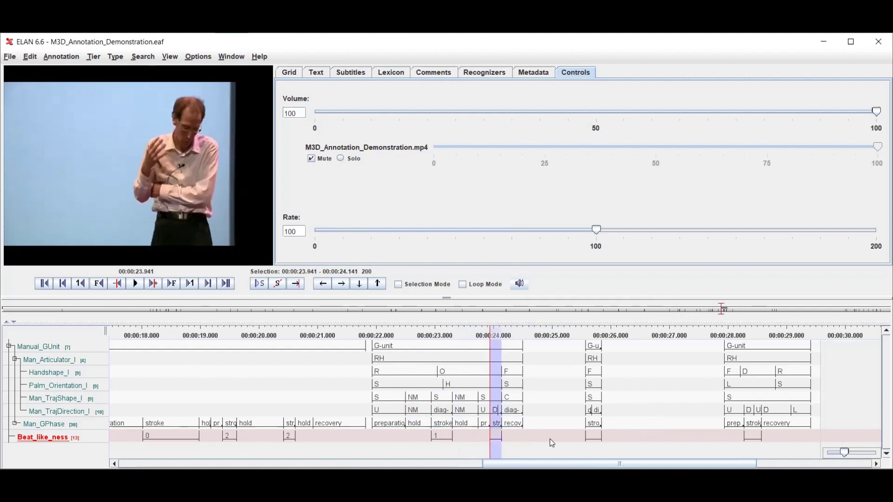
key("alt+m")
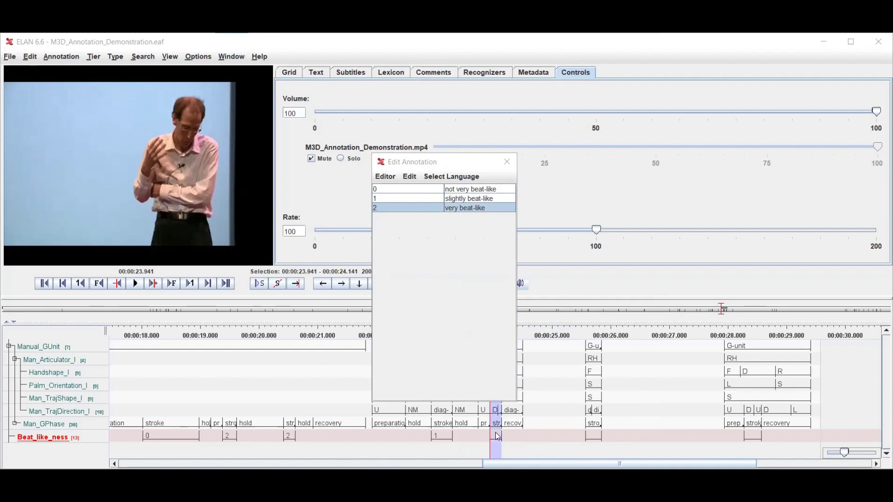
key("Return")
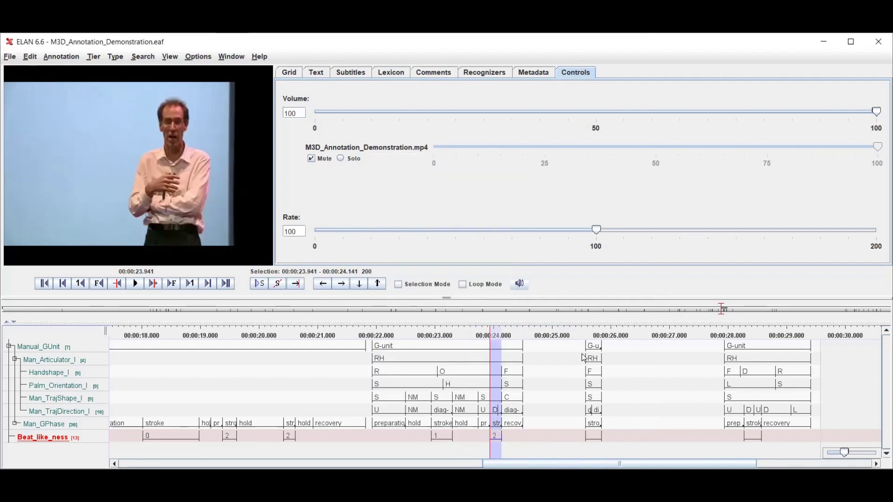
Select the whole fifth G-unit and play it repeatedly to check its two stroke ratings.
left_click(473, 356)
key("shift+space")
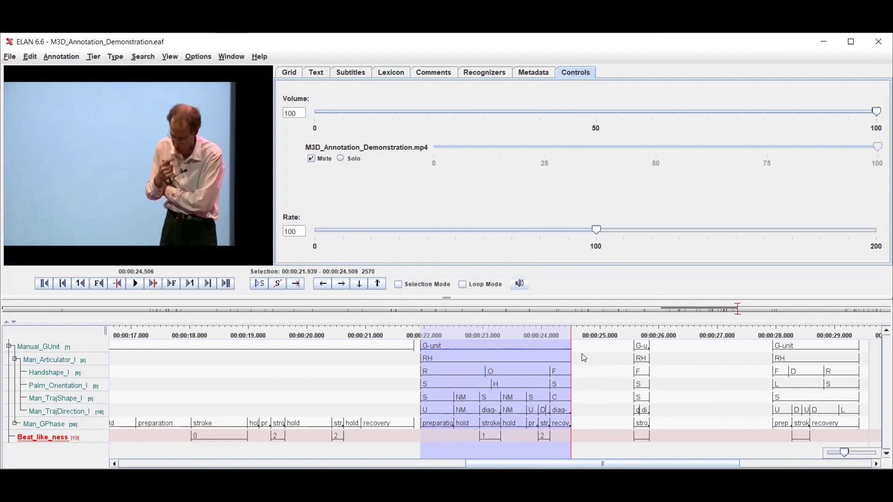
key("shift+space")
key("shift+space")
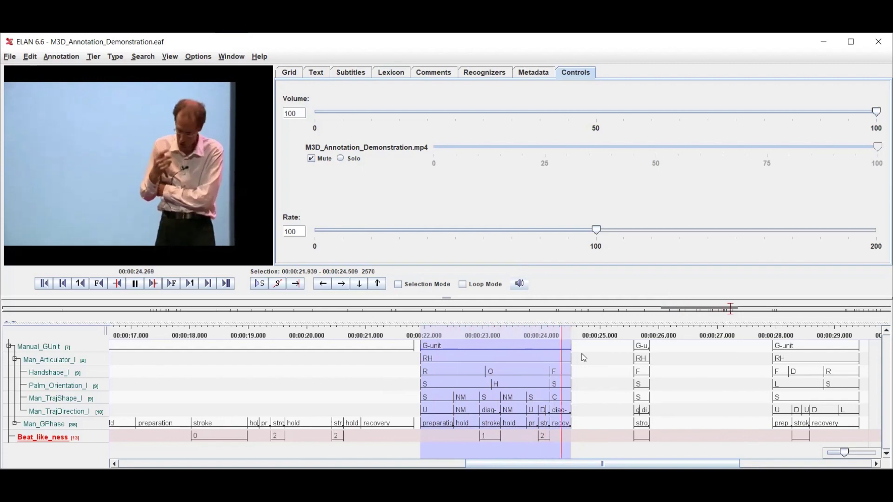
Select the sixth G-unit's surroundings, about 25.15 to 26.04 seconds, and play the selection to judge its stroke.
left_click_drag(609, 358, 661, 350)
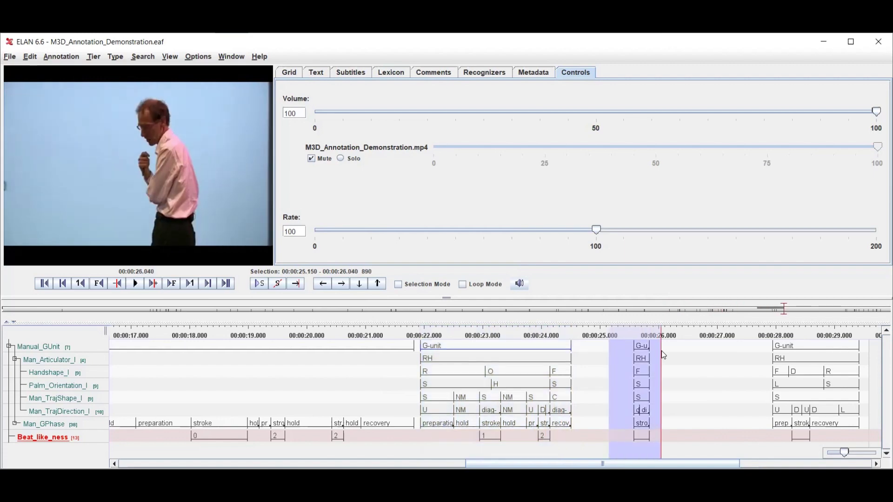
key("ctrl+Right")
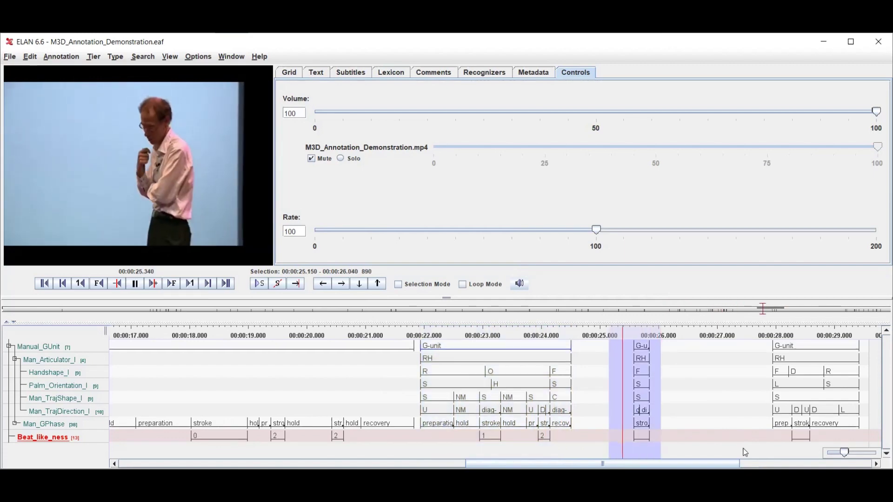
key("shift+space")
Rate the sixth G-unit's stroke 2 (very beat-like) on Beat_like_ness and replay about 25.17 to 26.11 seconds to check it.
left_click(644, 439)
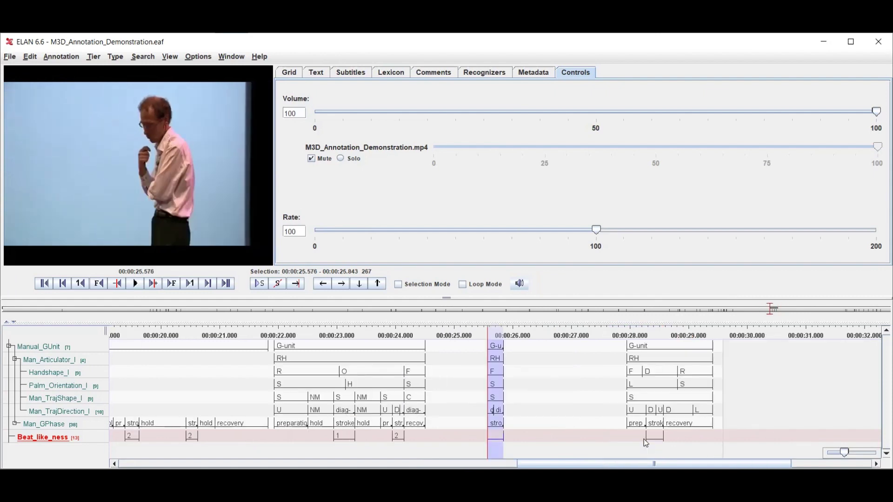
double_click(644, 439)
key("Down")
key("Down")
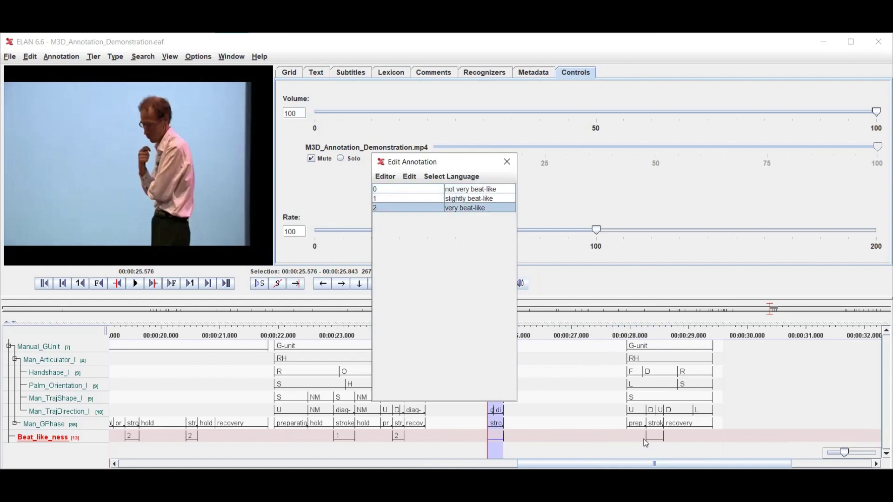
key("Return")
left_click_drag(467, 400, 521, 402)
key("shift+space")
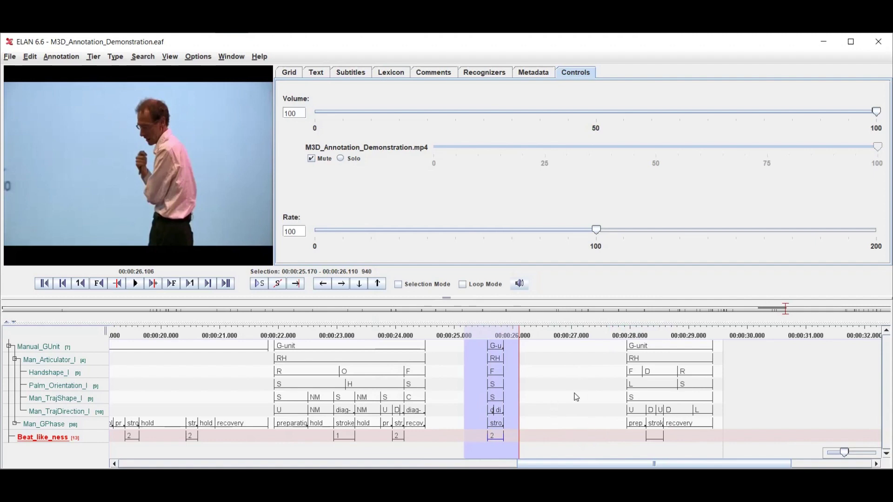
Play the seventh G-unit repeatedly, first about 27.69 to 29.28 seconds, then around its stroke from about 27.84 to 28.80 seconds.
left_click_drag(613, 407, 706, 406)
key("shift+space")
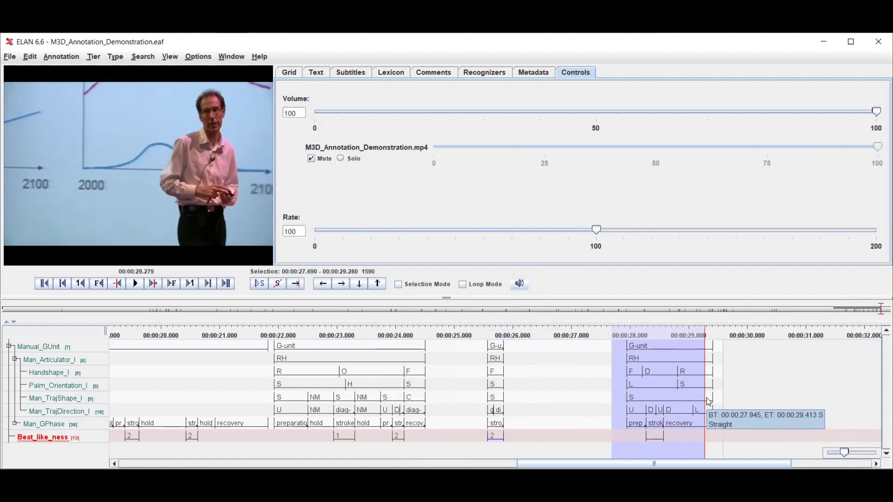
key("shift+space")
key("shift+space")
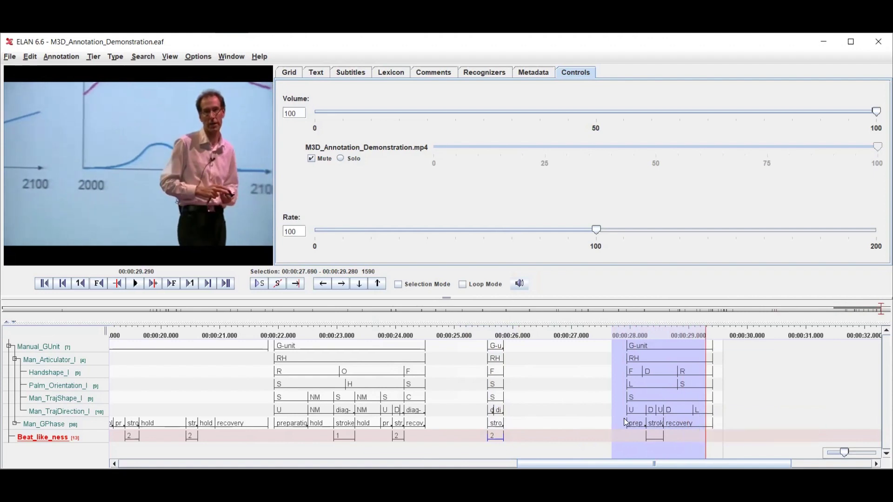
left_click_drag(621, 430, 677, 427)
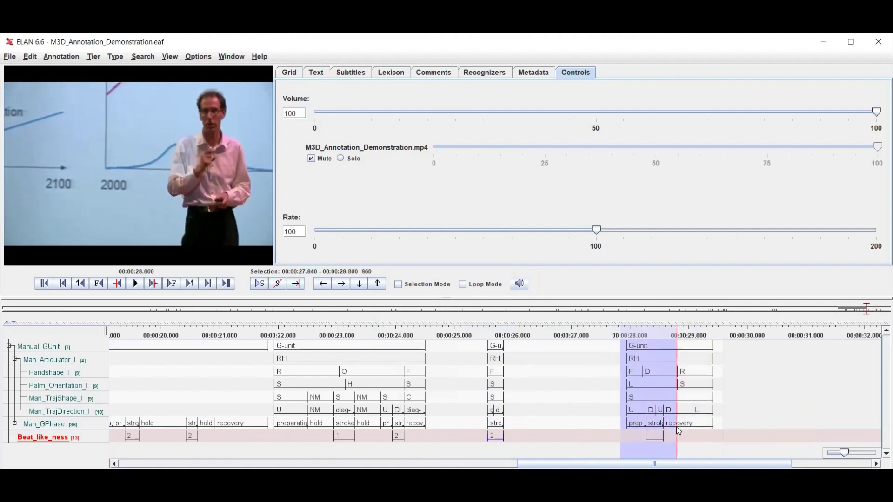
key("shift+space")
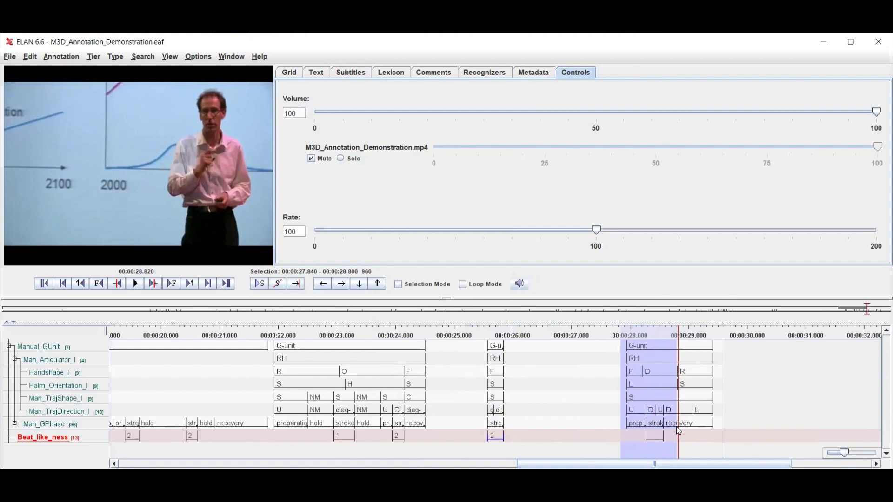
key("shift+space")
key("shift+space")
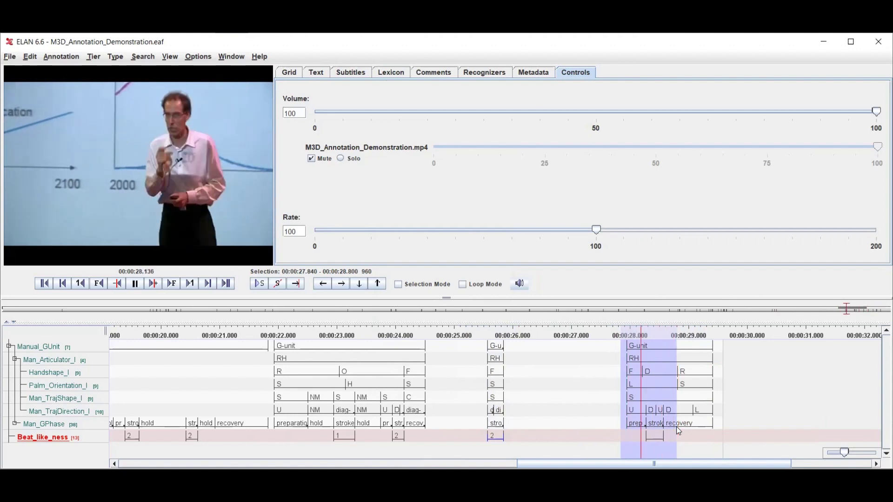
Rate the Beat_like_ness annotation of the seventh G-unit's stroke 2 (very beat-like).
left_click(655, 437)
key("alt+m")
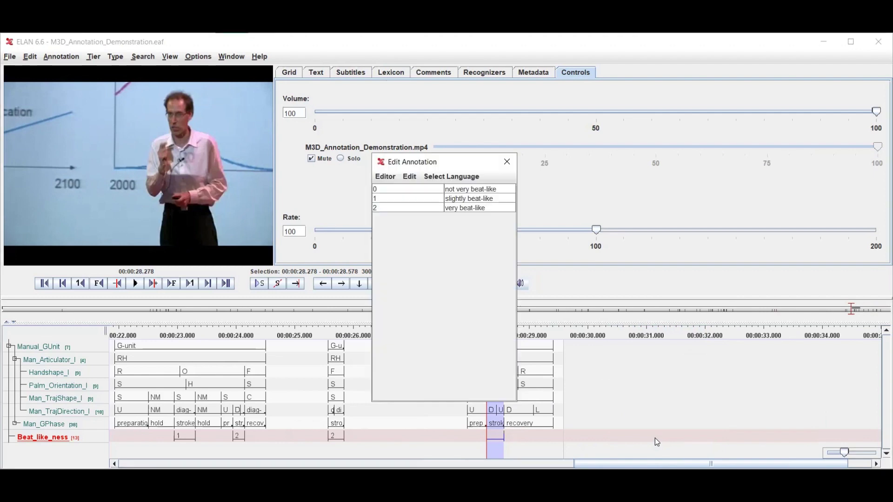
key("Down")
key("Down")
key("Down")
key("Return")
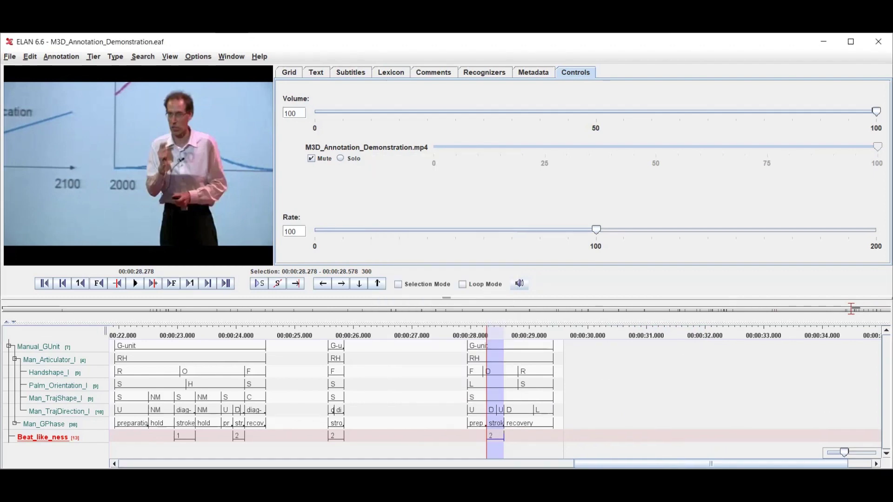
Review the Beat_like_ness ratings back to the first G-unit, selecting about 15.32–19.10, 19.37–20.67 and 9.01–12.75 seconds for comparison.
scroll(495, 395, "left", 5)
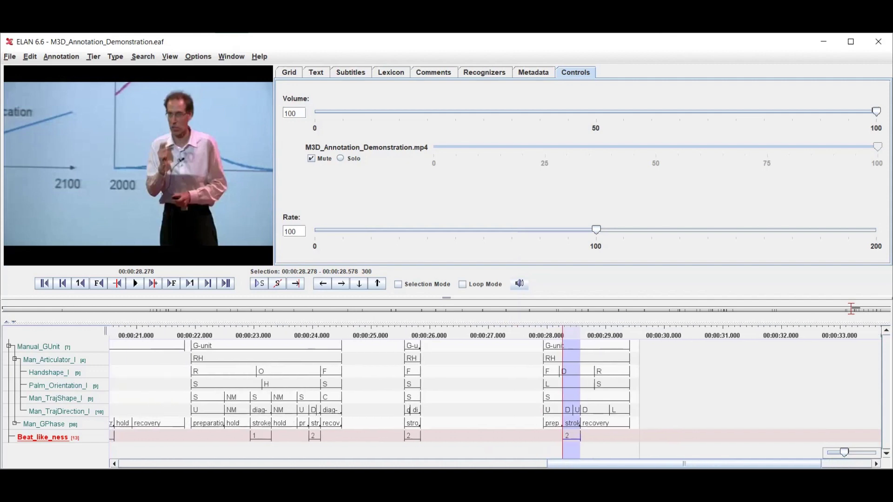
scroll(495, 395, "left", 4)
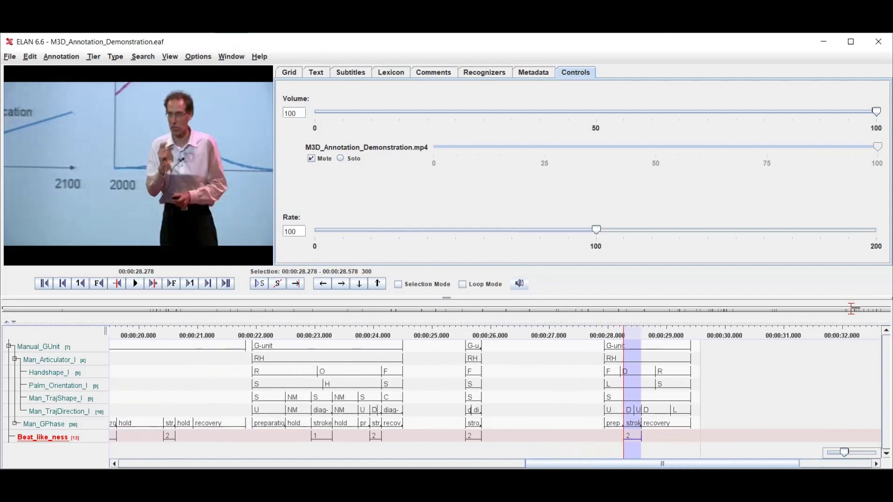
scroll(496, 396, "left", 12)
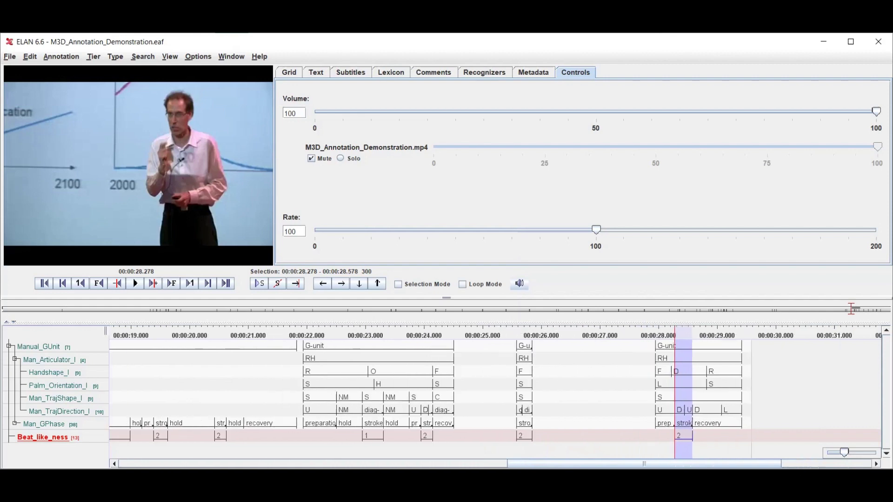
scroll(495, 395, "left", 20)
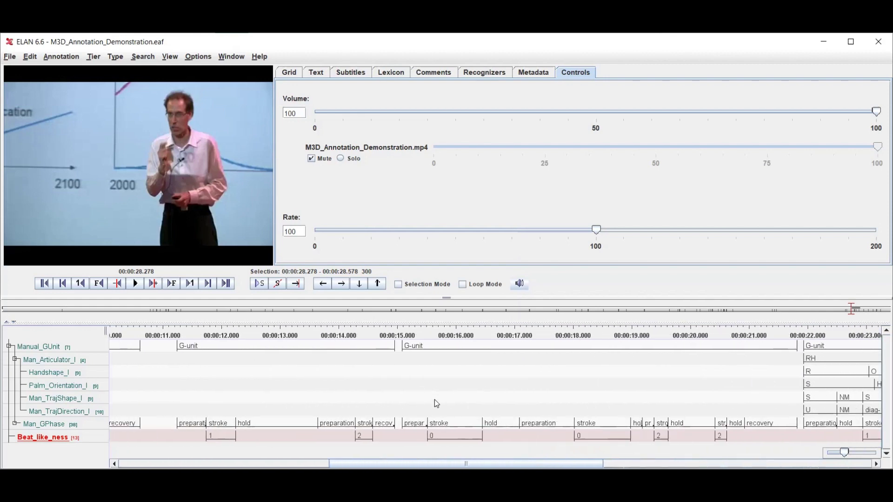
left_click_drag(416, 400, 637, 414)
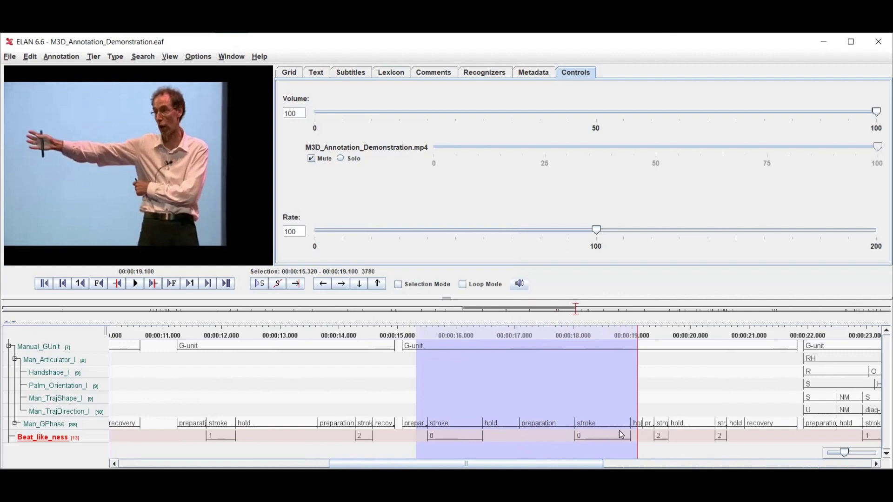
left_click_drag(655, 405, 730, 404)
scroll(490, 406, "left", 5)
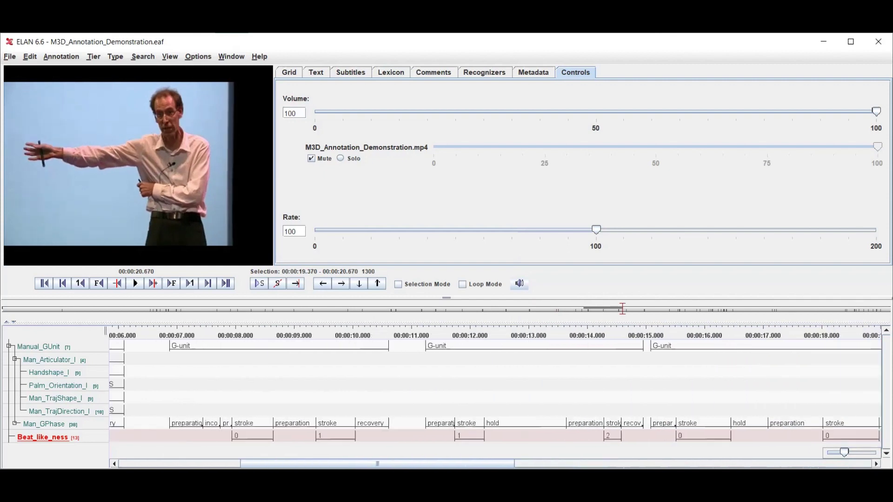
left_click_drag(517, 402, 299, 423)
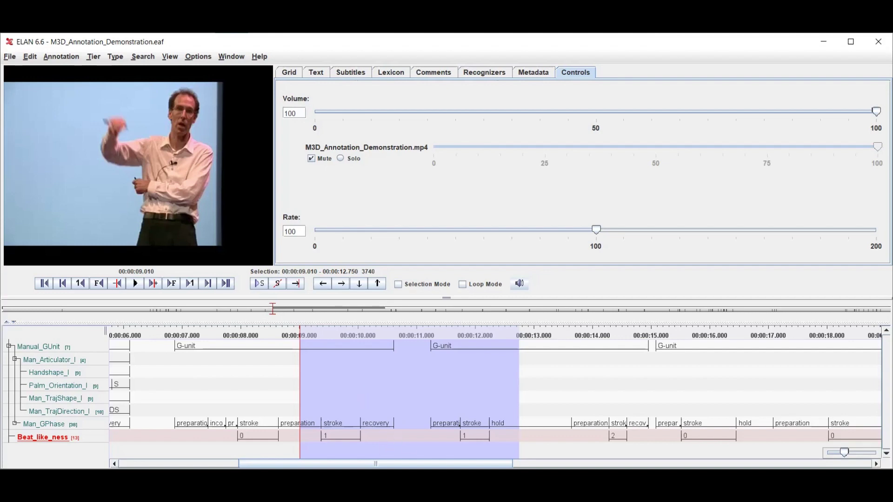
scroll(293, 447, "left", 4)
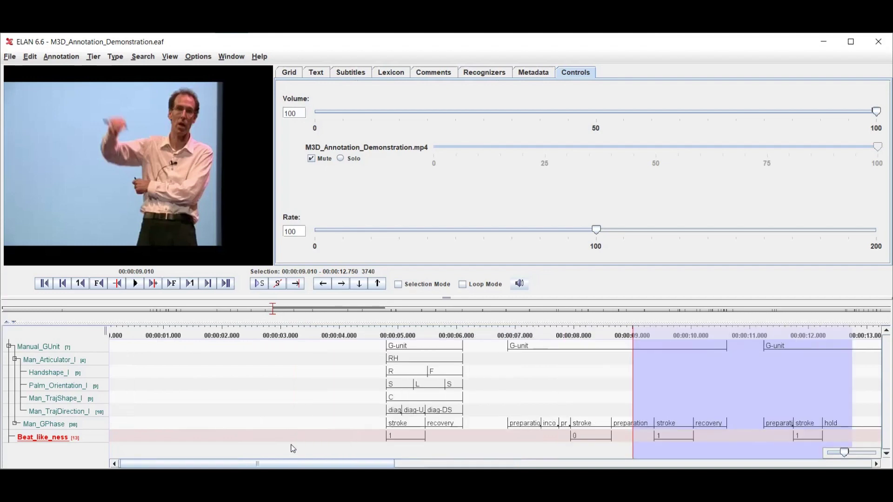